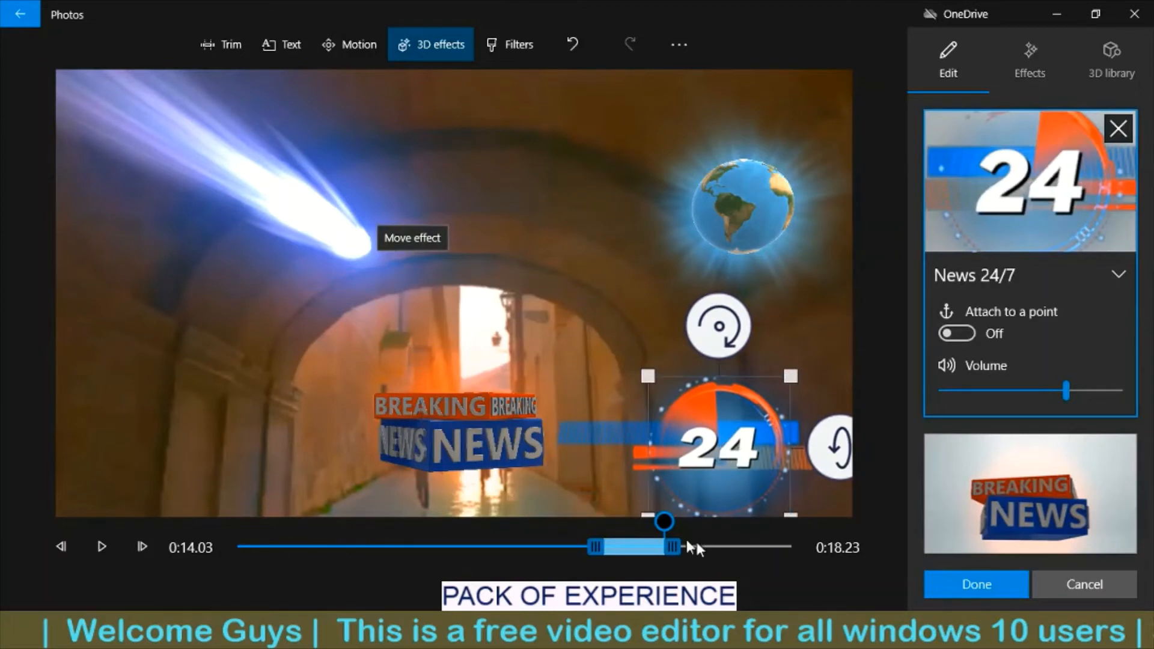
# Shift the News 24/7 effect's time range close to the end of the clip, preview it and apply the 3D effects
pyautogui.moveTo(618, 547); pyautogui.dragTo(688, 545)
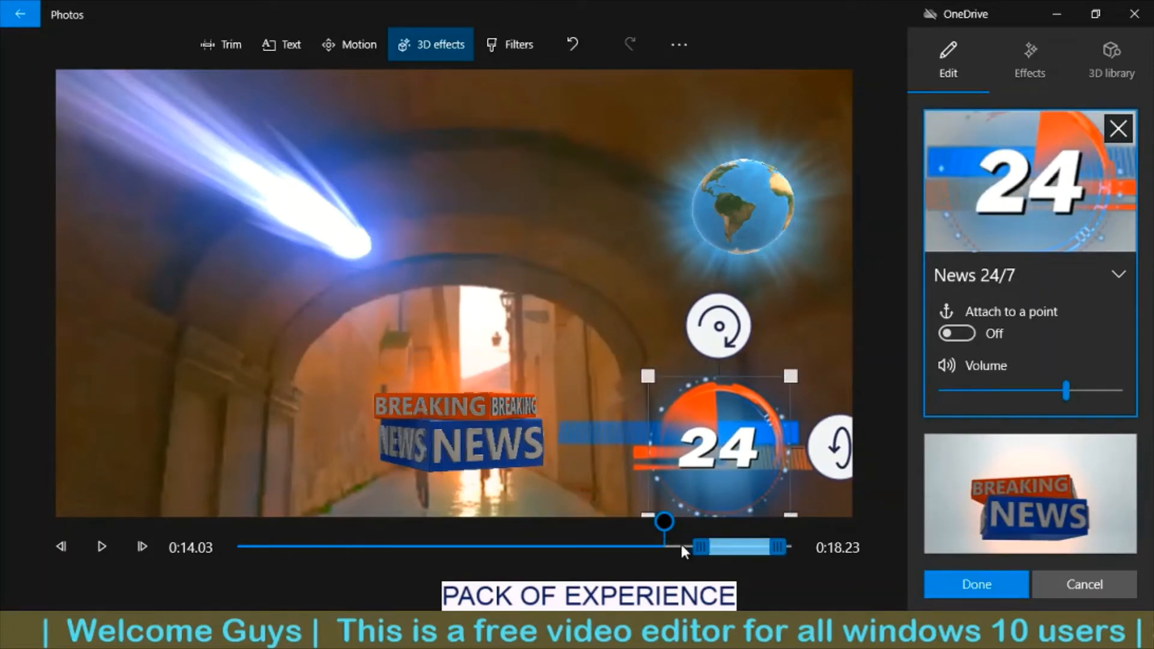
pyautogui.click(675, 541)
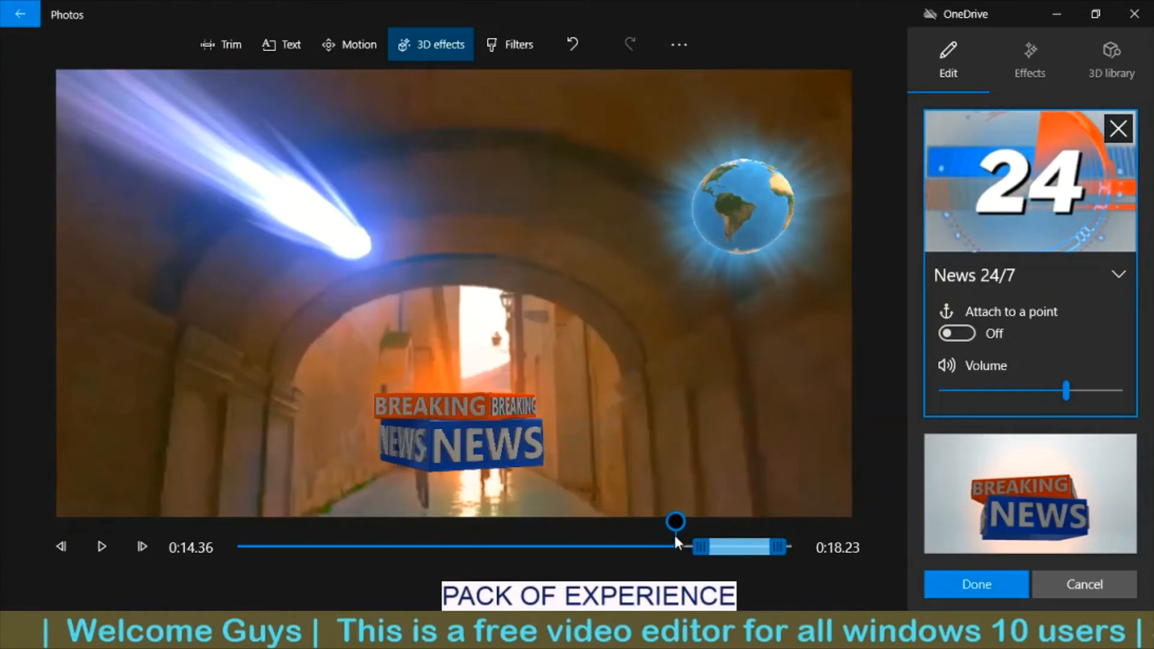
pyautogui.click(102, 546)
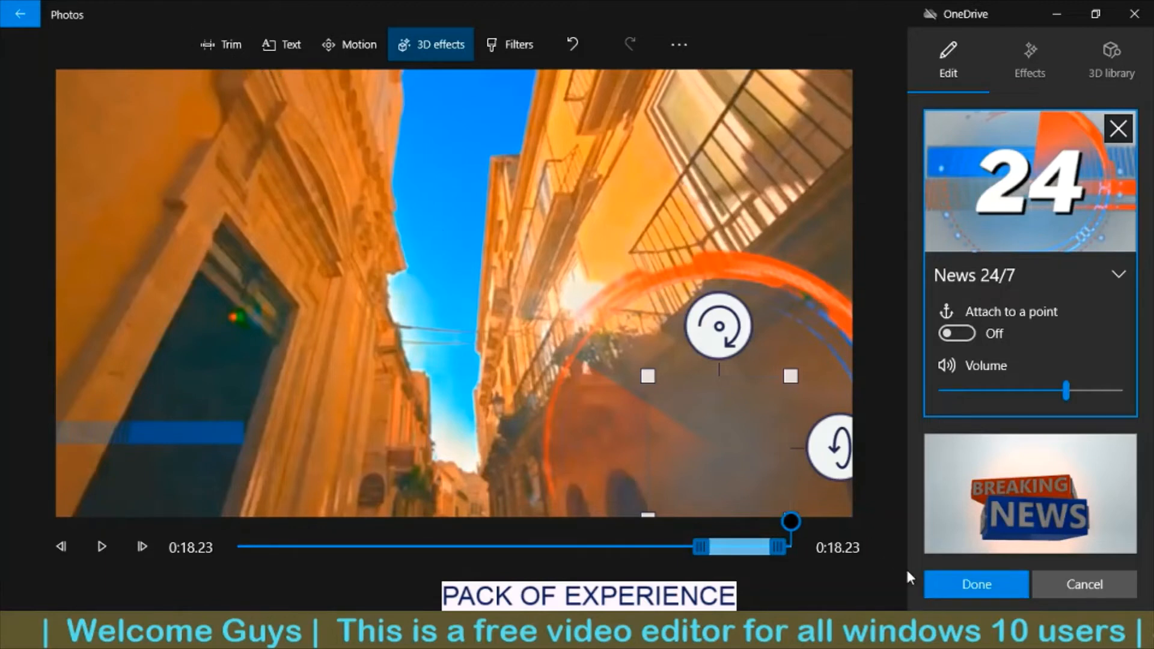
pyautogui.click(942, 578)
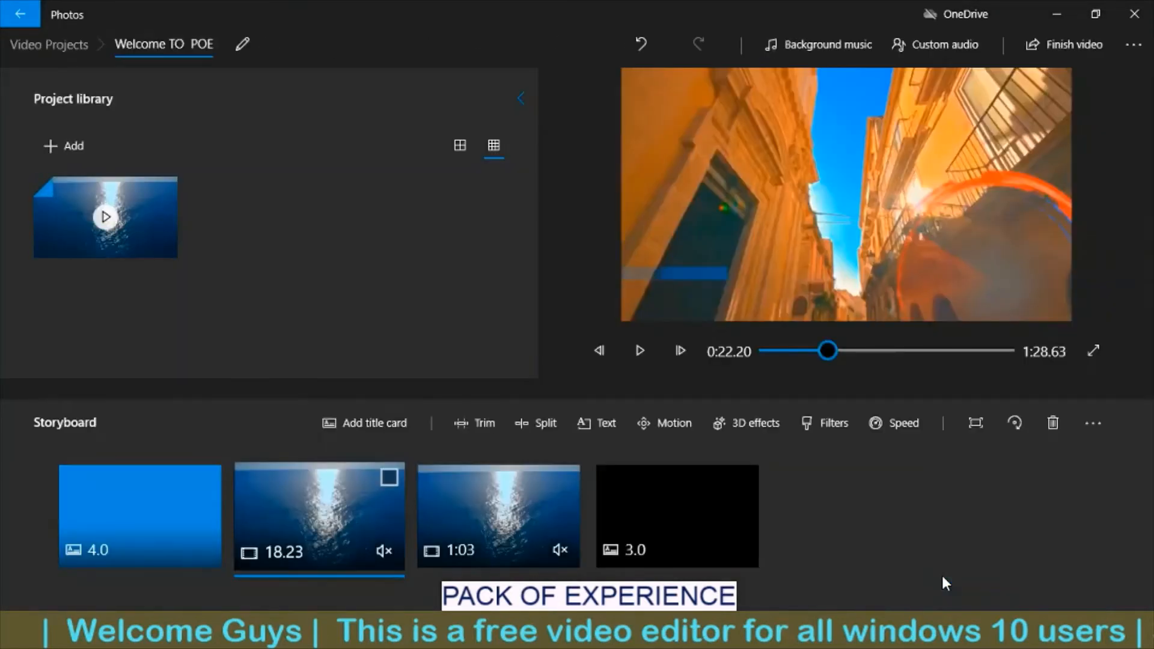
# Play the project and check it at points in the third storyboard clip through to the closing title card
pyautogui.click(647, 345)
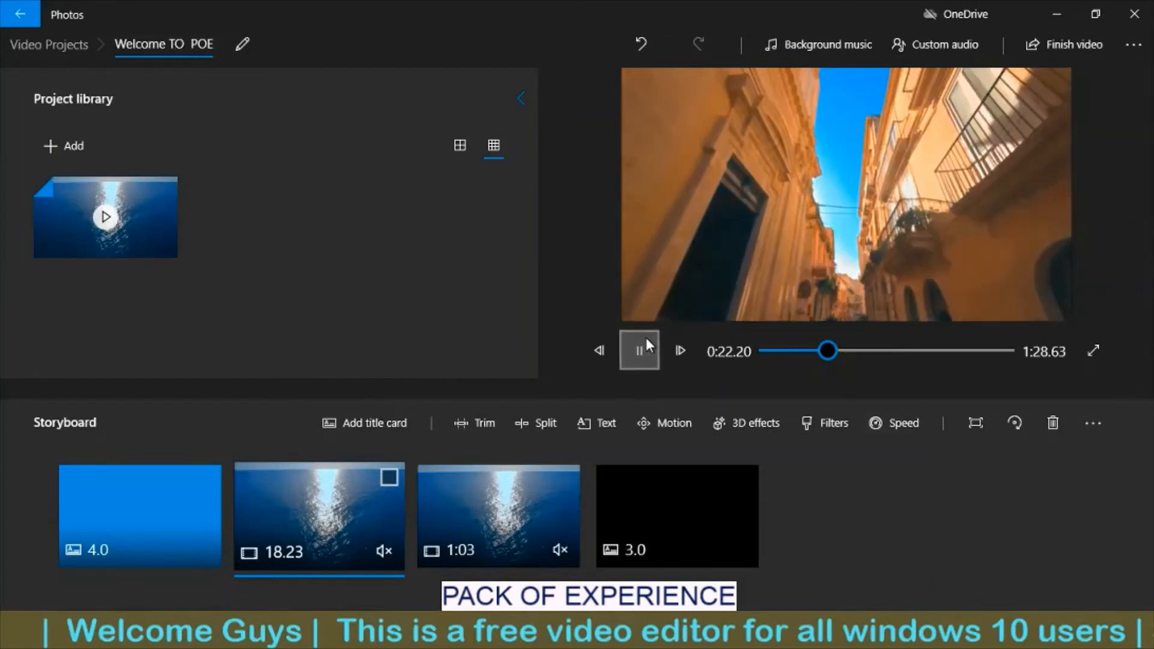
pyautogui.click(908, 355)
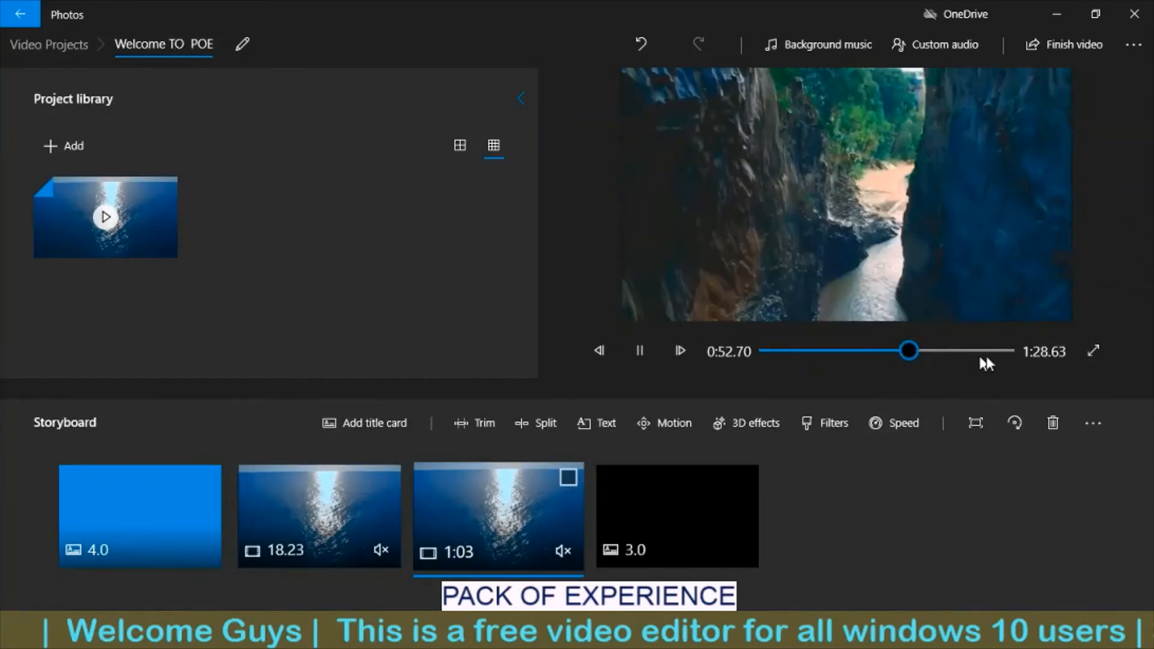
pyautogui.click(986, 354)
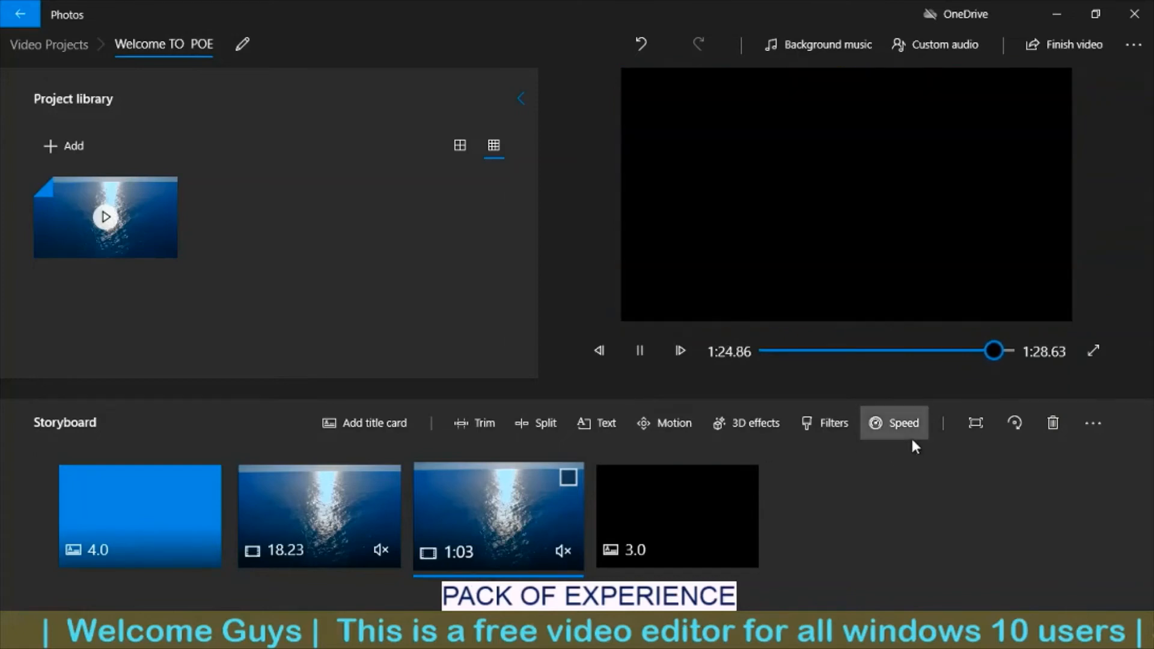
# Try to slow the third storyboard clip to 0.25x speed
pyautogui.click(911, 435)
pyautogui.click(919, 360)
pyautogui.moveTo(830, 368)
pyautogui.mouseDown()
pyautogui.moveTo(784, 364)
pyautogui.moveTo(1013, 368)
pyautogui.moveTo(835, 367)
pyautogui.mouseUp()
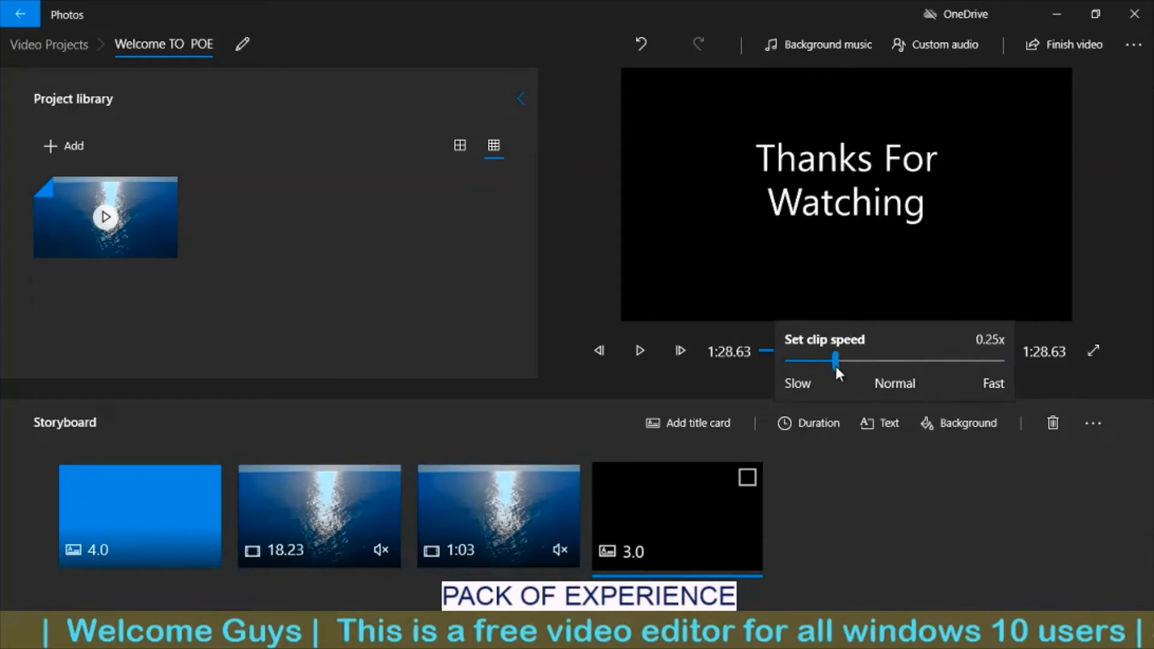
pyautogui.click(851, 512)
# Slow down the third storyboard clip's playback speed so that it runs for 3:14
pyautogui.click(545, 506)
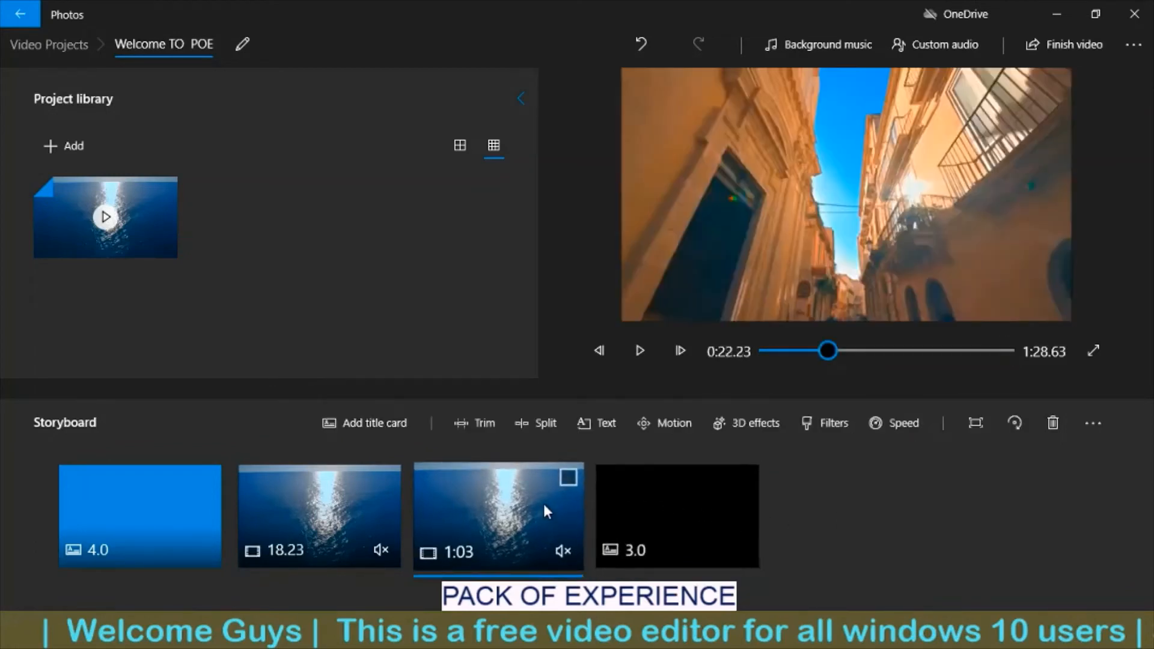
pyautogui.click(902, 424)
pyautogui.moveTo(930, 361); pyautogui.dragTo(792, 363)
pyautogui.click(814, 360)
pyautogui.click(851, 362)
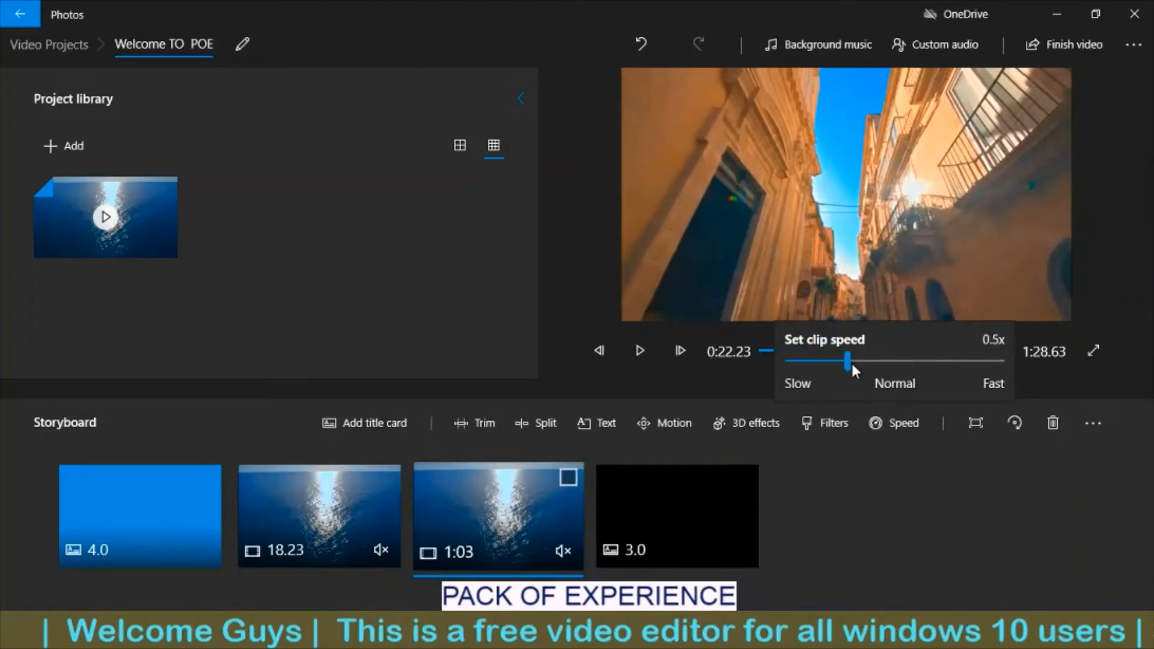
pyautogui.click(860, 364)
pyautogui.click(915, 505)
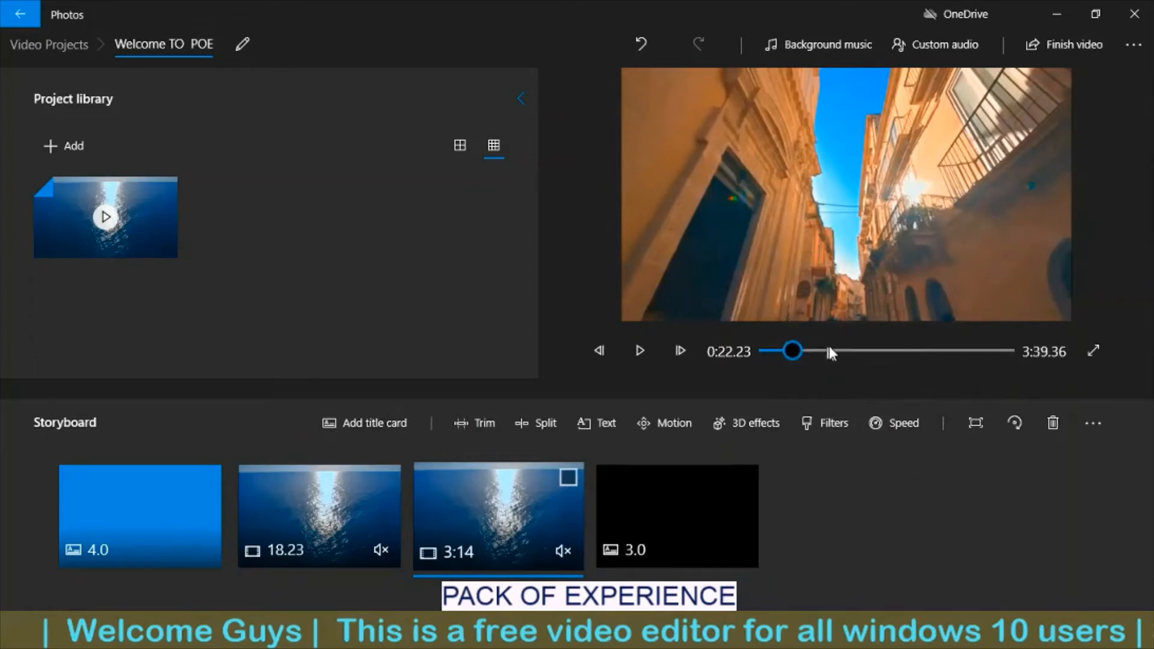
# Preview the slowed clip at several points through to the closing title card
pyautogui.click(872, 354)
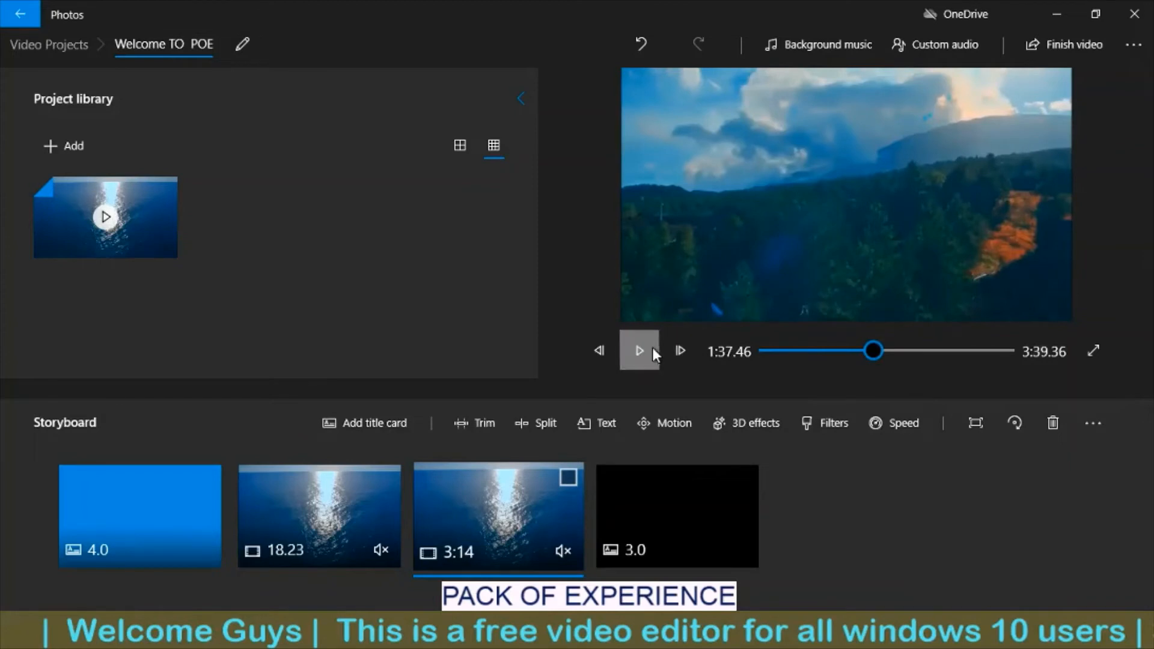
pyautogui.click(653, 352)
pyautogui.click(896, 351)
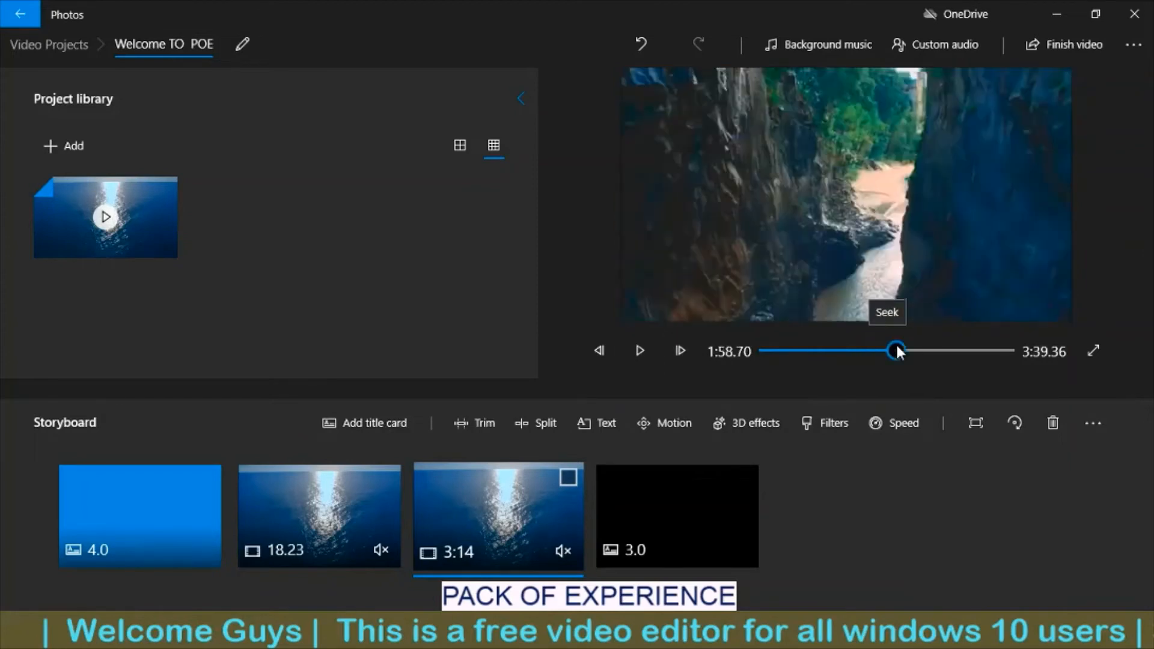
pyautogui.click(911, 350)
pyautogui.click(961, 350)
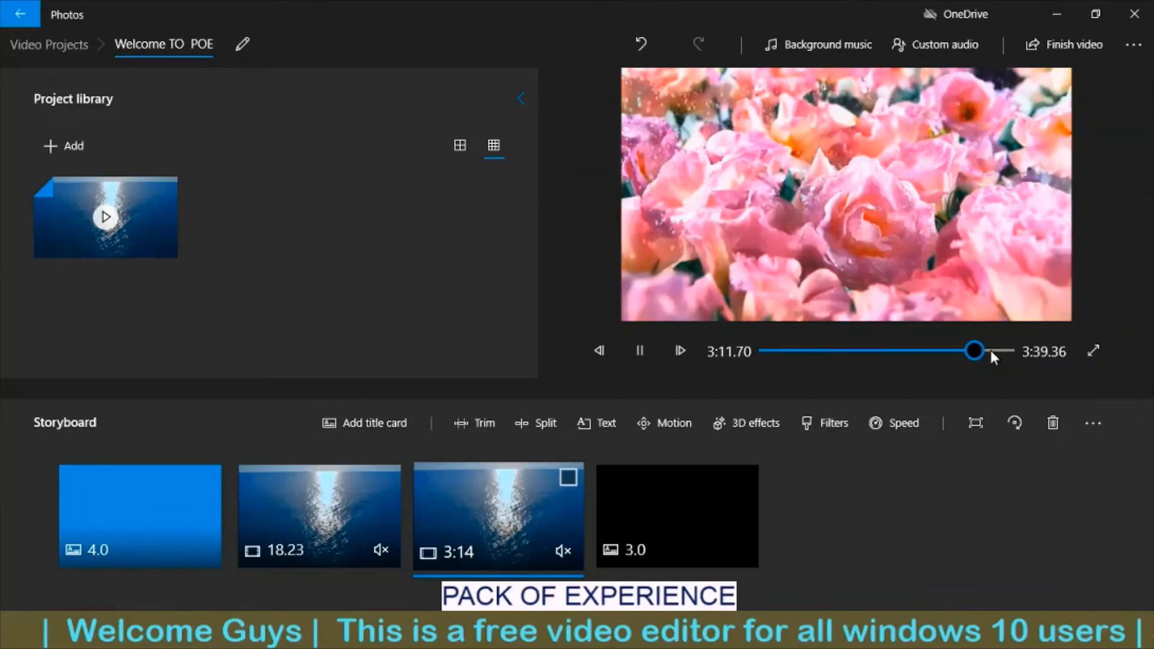
pyautogui.click(991, 351)
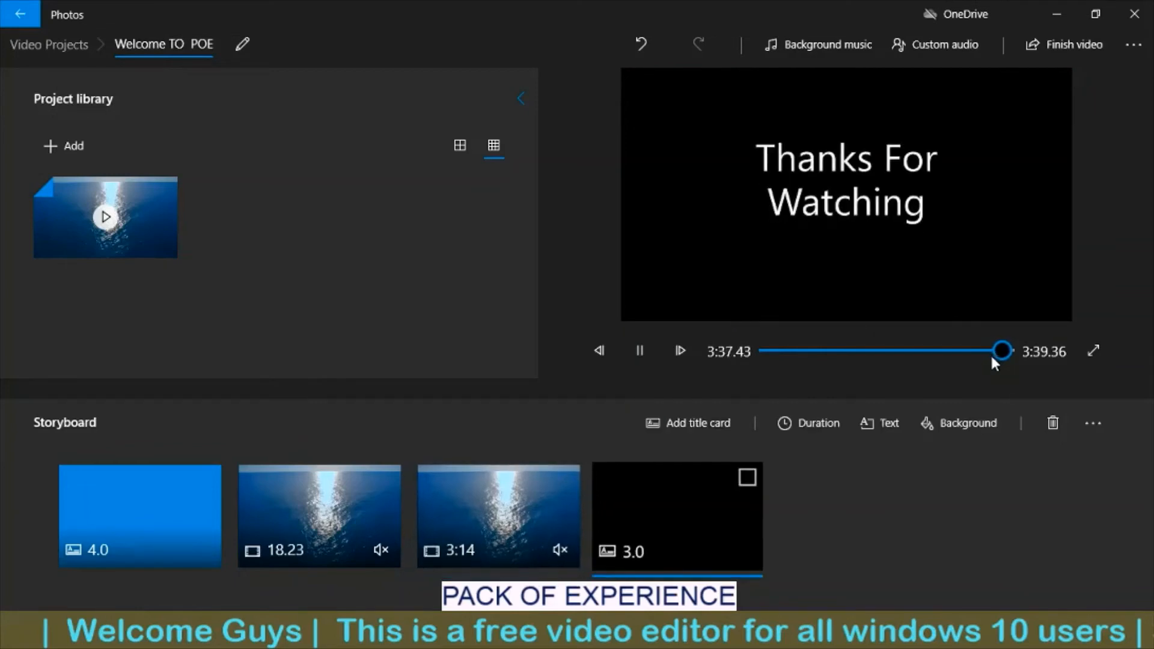
# Unmute the third storyboard clip and listen to its sound at several points with the system volume at 100
pyautogui.click(527, 476)
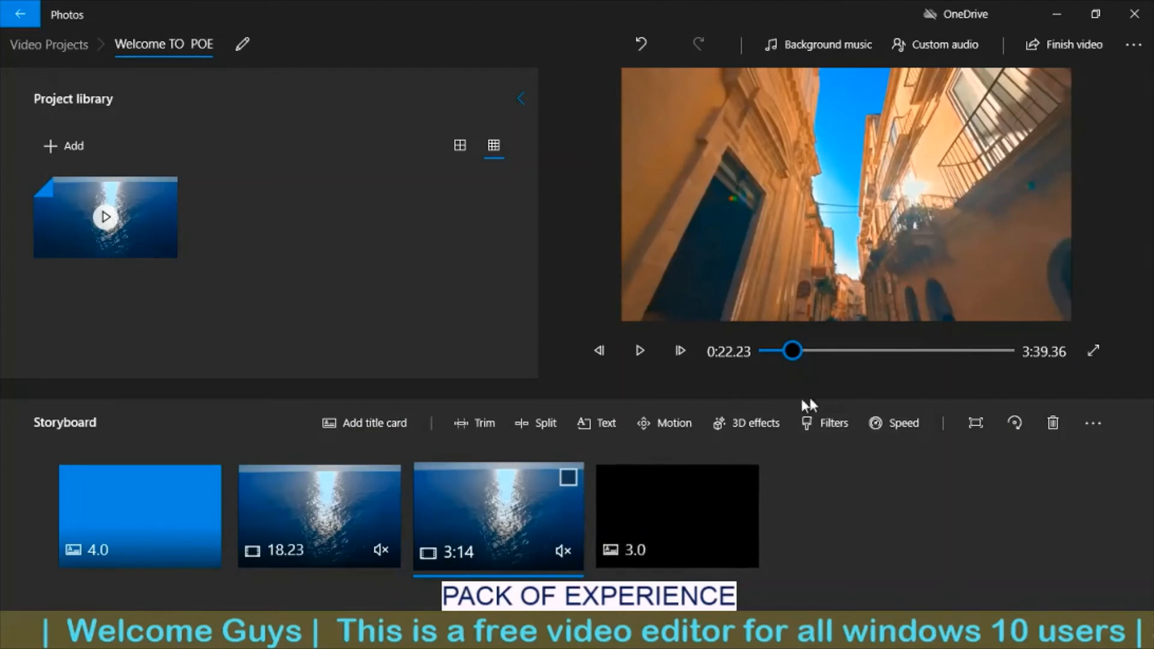
pyautogui.click(563, 550)
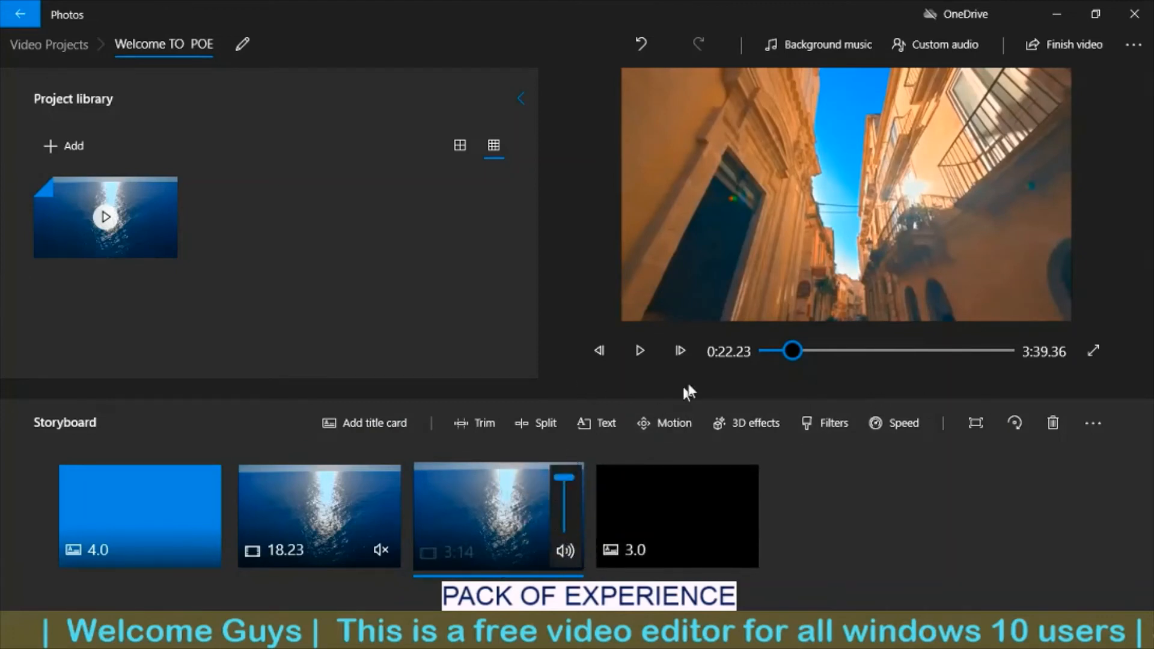
pyautogui.click(639, 351)
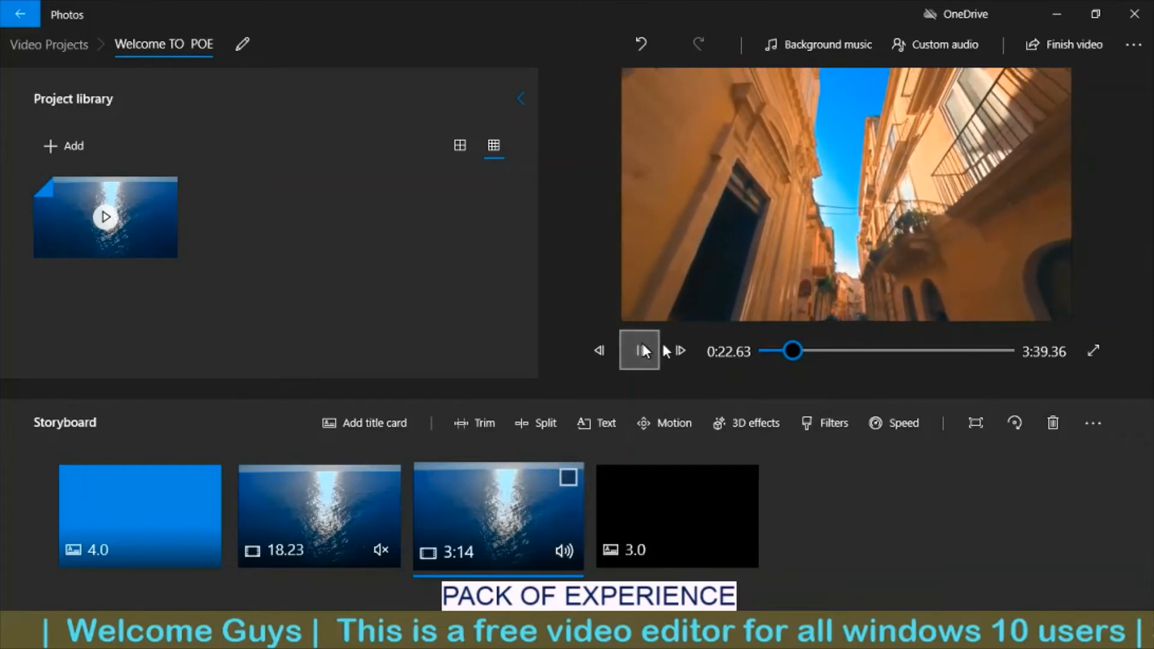
pyautogui.click(905, 356)
pyautogui.click(950, 353)
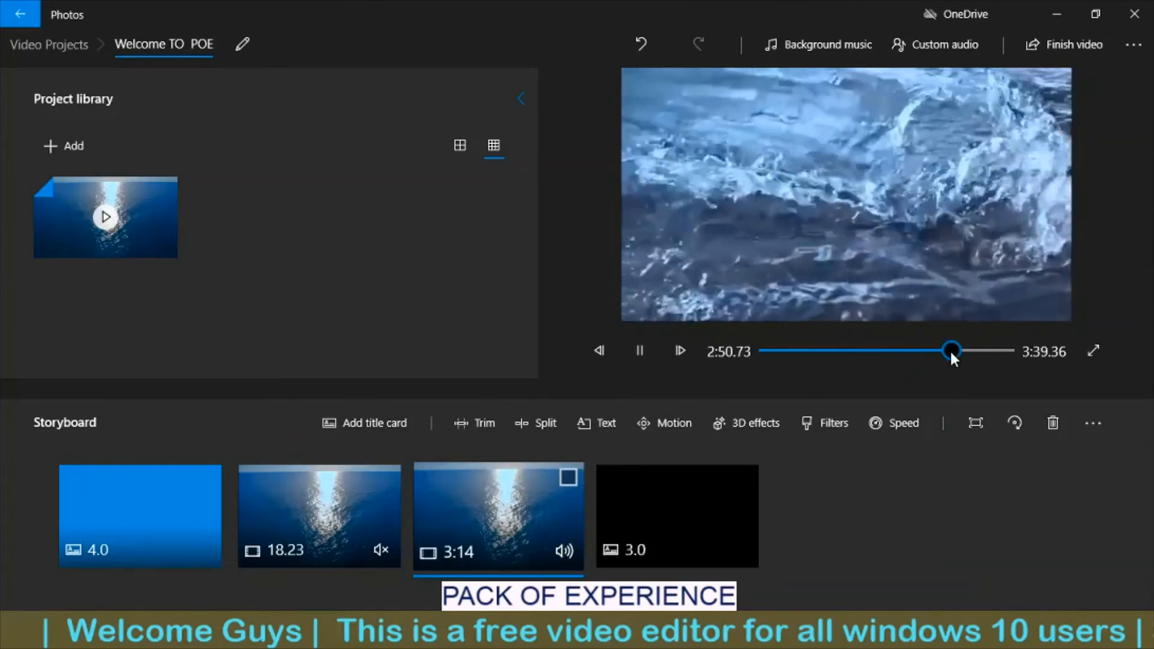
pyautogui.click(933, 352)
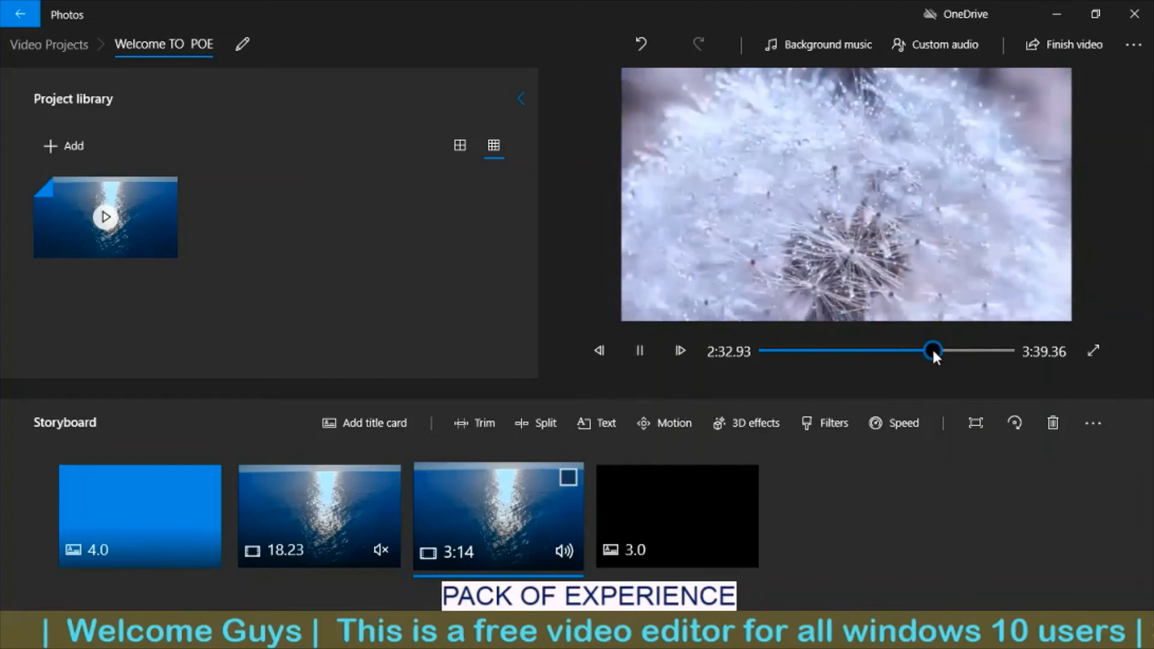
pyautogui.press('XF86AudioRaiseVolume')
pyautogui.click(959, 354)
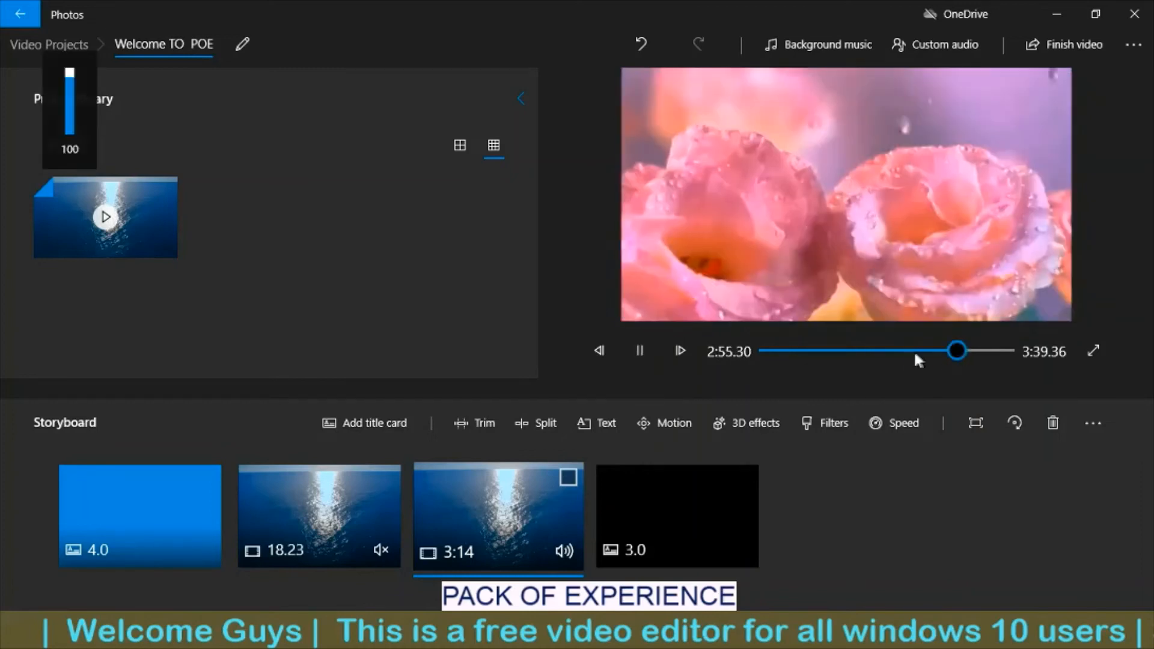
pyautogui.click(907, 354)
pyautogui.click(891, 351)
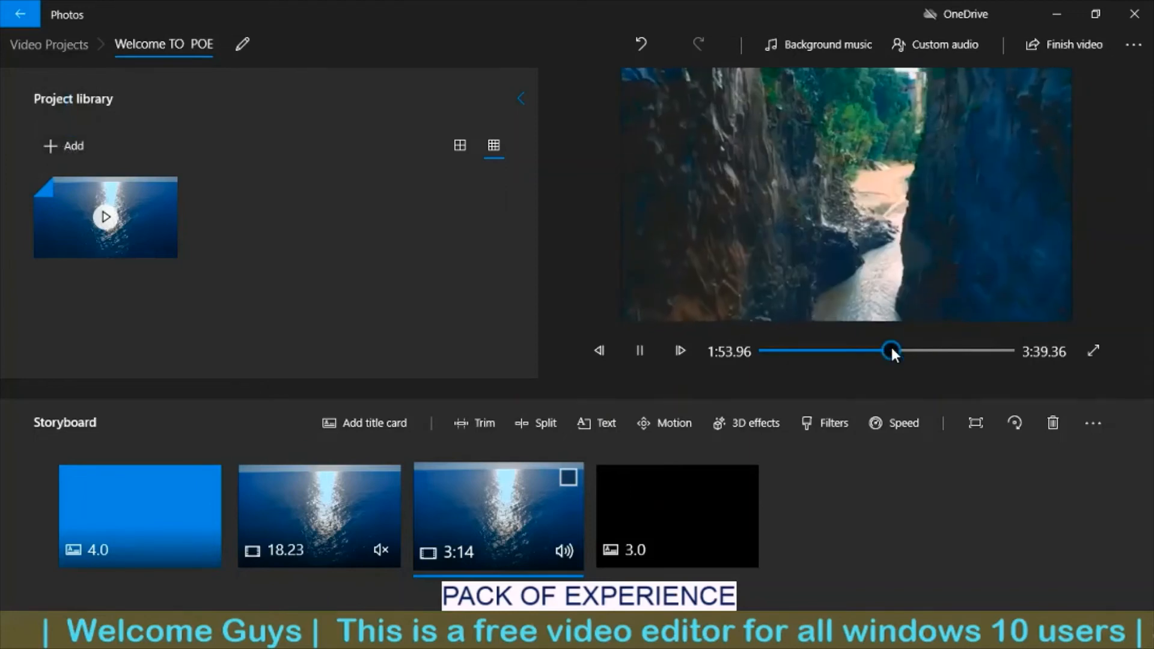
pyautogui.click(950, 352)
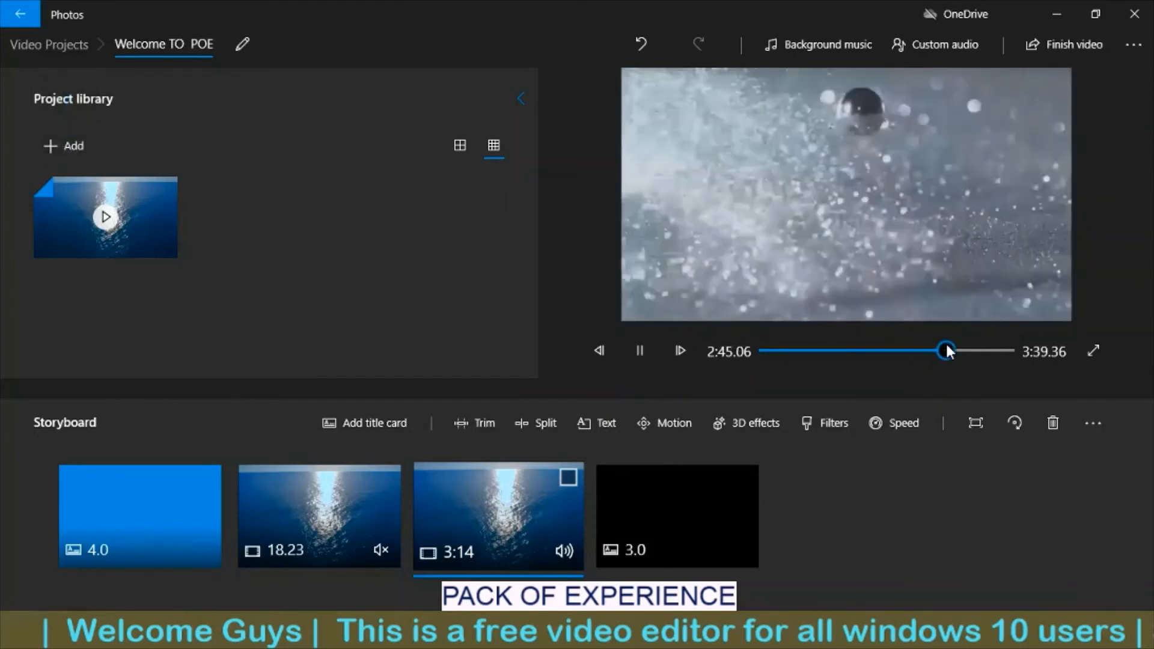
pyautogui.click(914, 351)
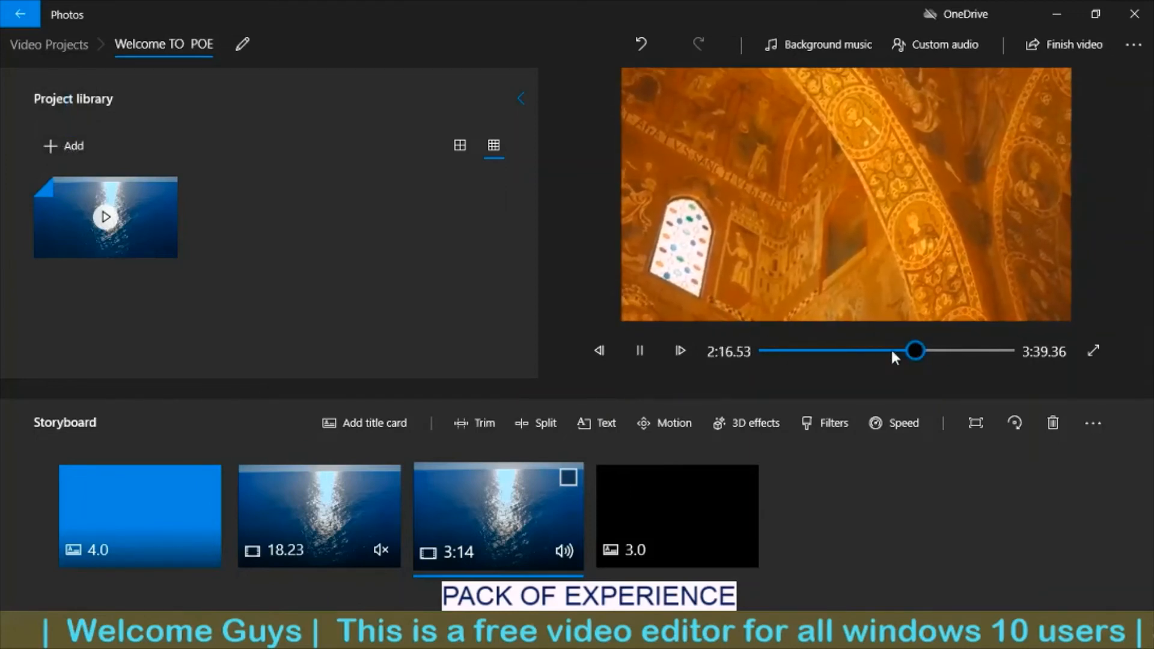
pyautogui.click(893, 354)
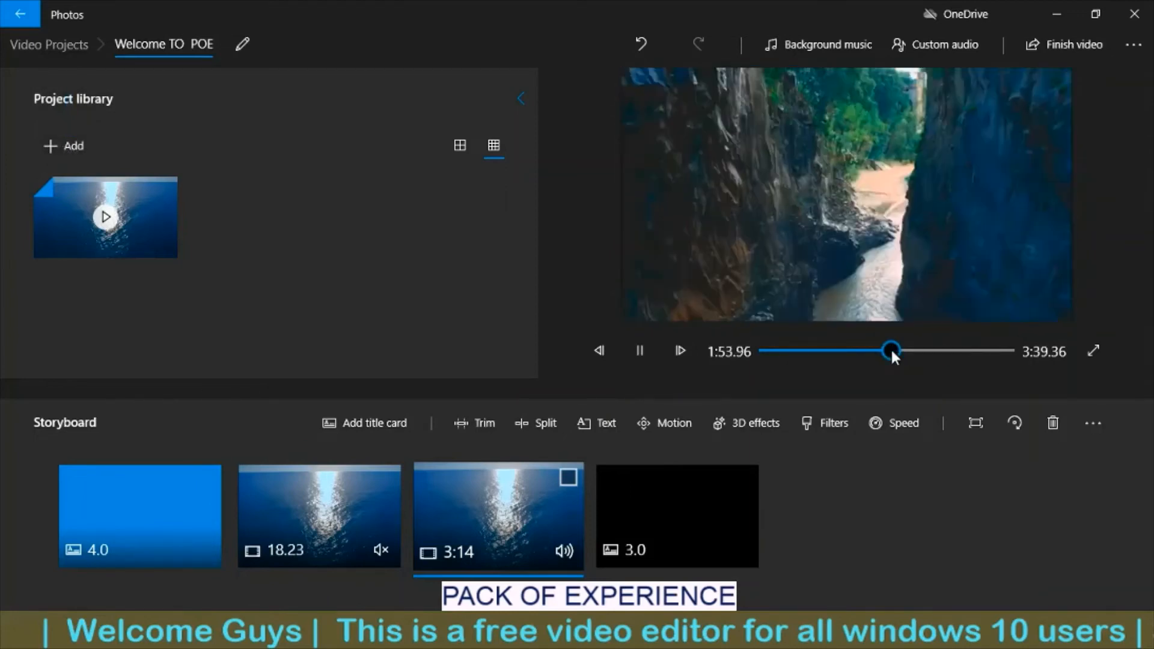
# Close the background music selection without choosing a track and mute the third storyboard clip again
pyautogui.click(835, 42)
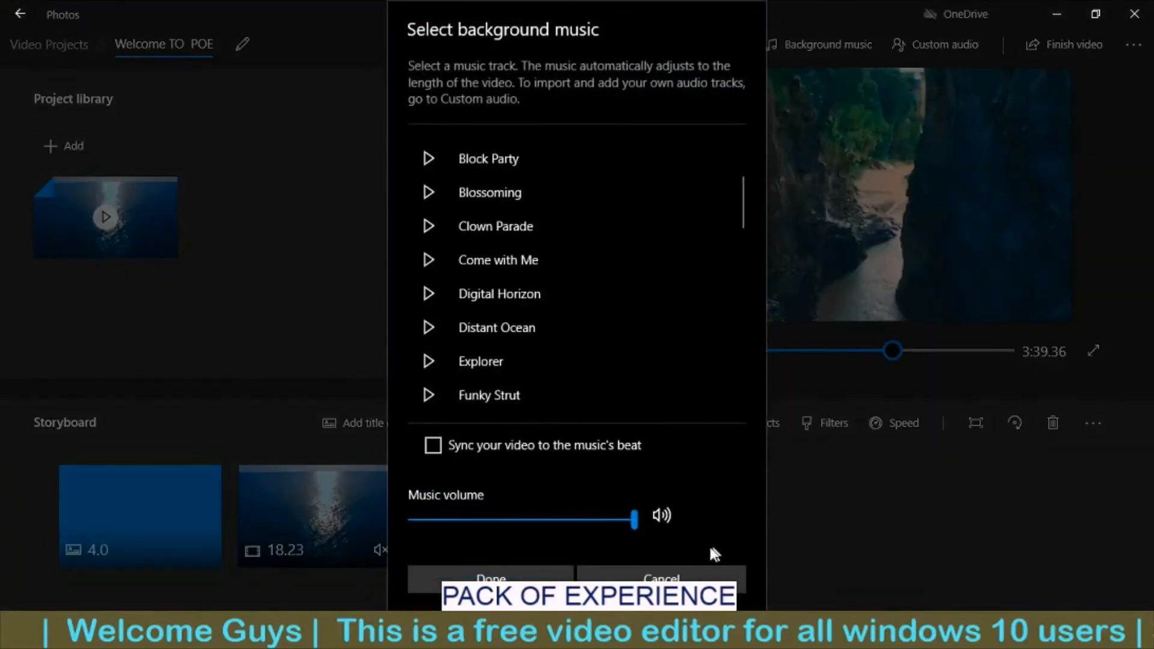
pyautogui.click(667, 578)
pyautogui.click(565, 551)
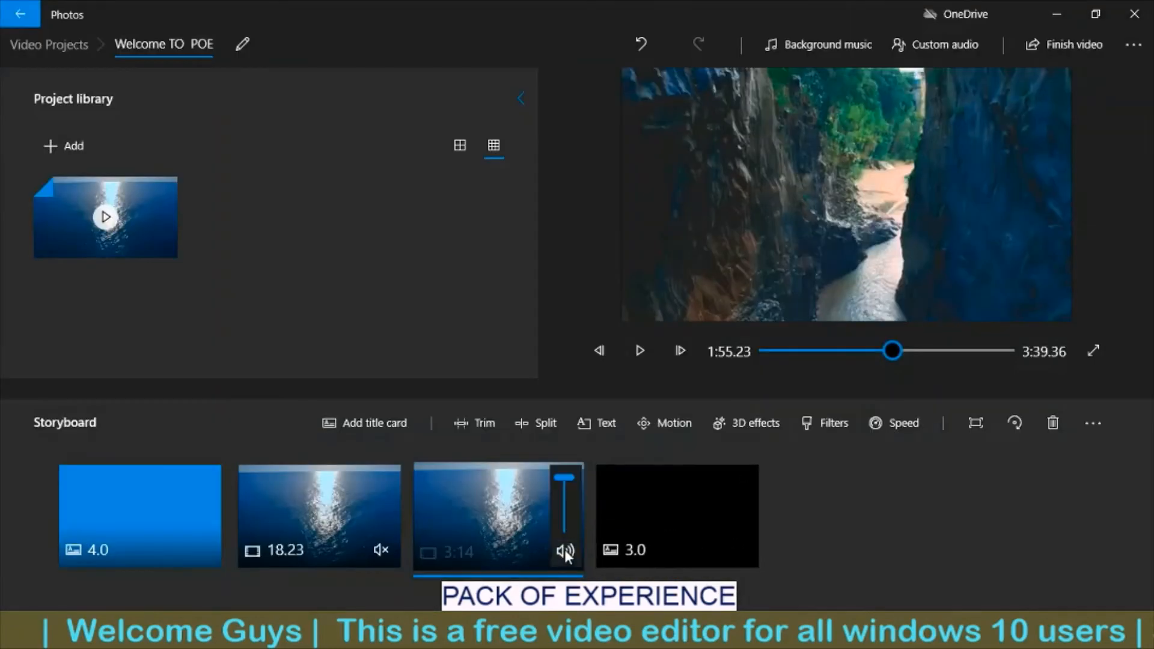
pyautogui.click(565, 551)
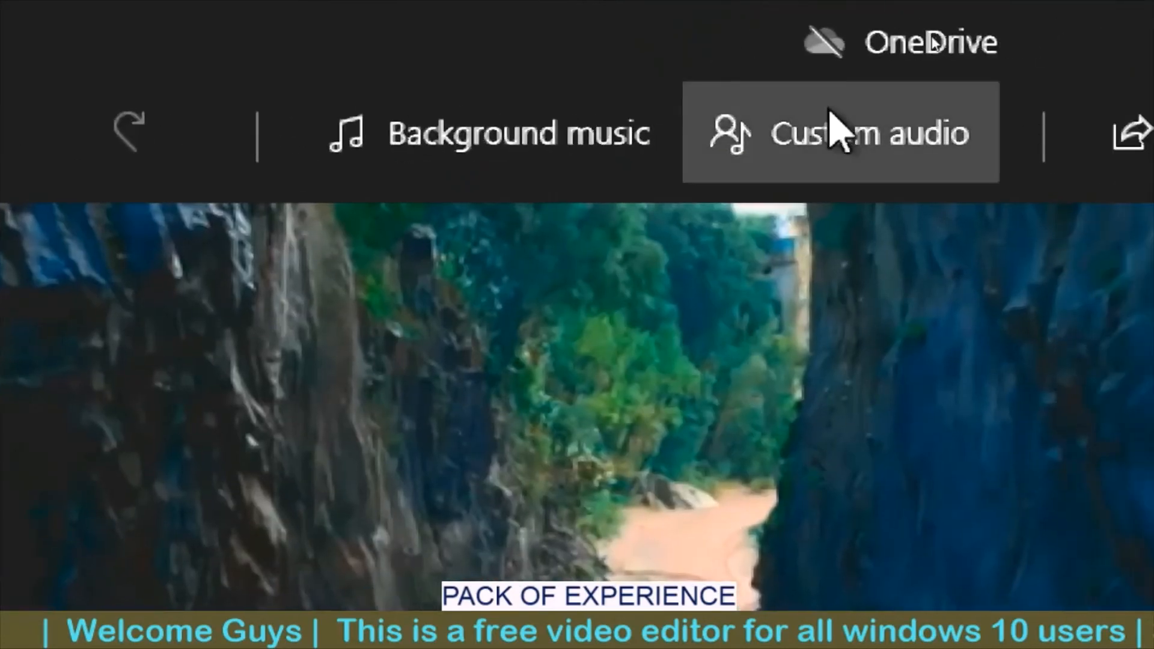
# Look at the custom audio page's option for adding an audio file and return to the storyboard
pyautogui.click(830, 111)
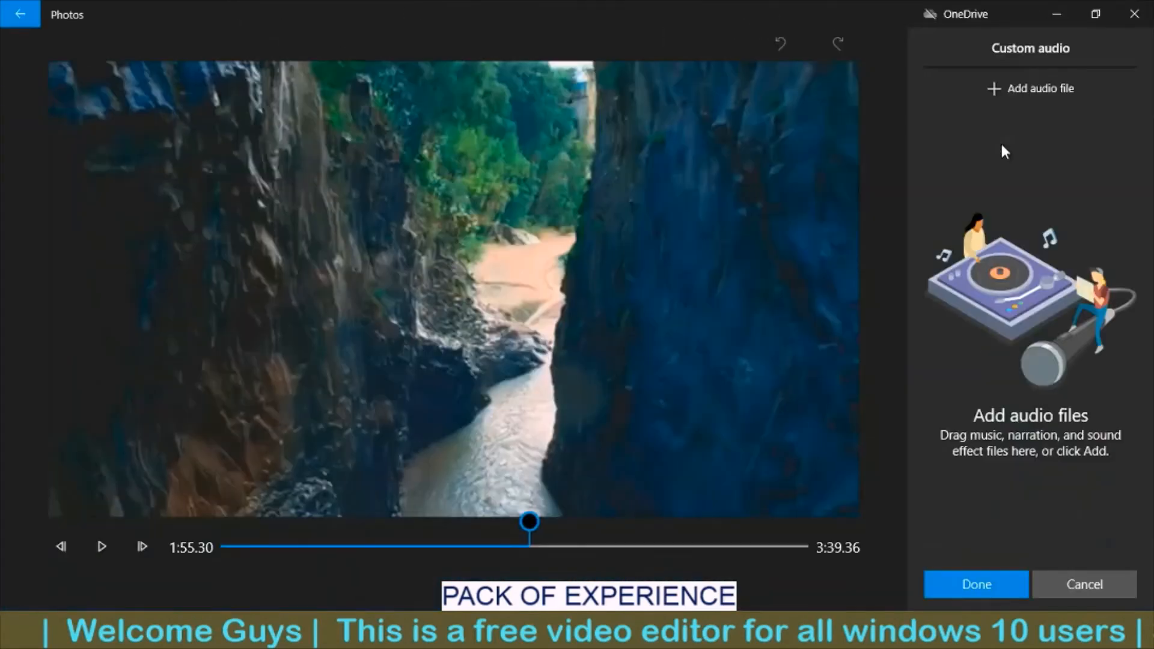
pyautogui.click(1037, 89)
pyautogui.click(1008, 578)
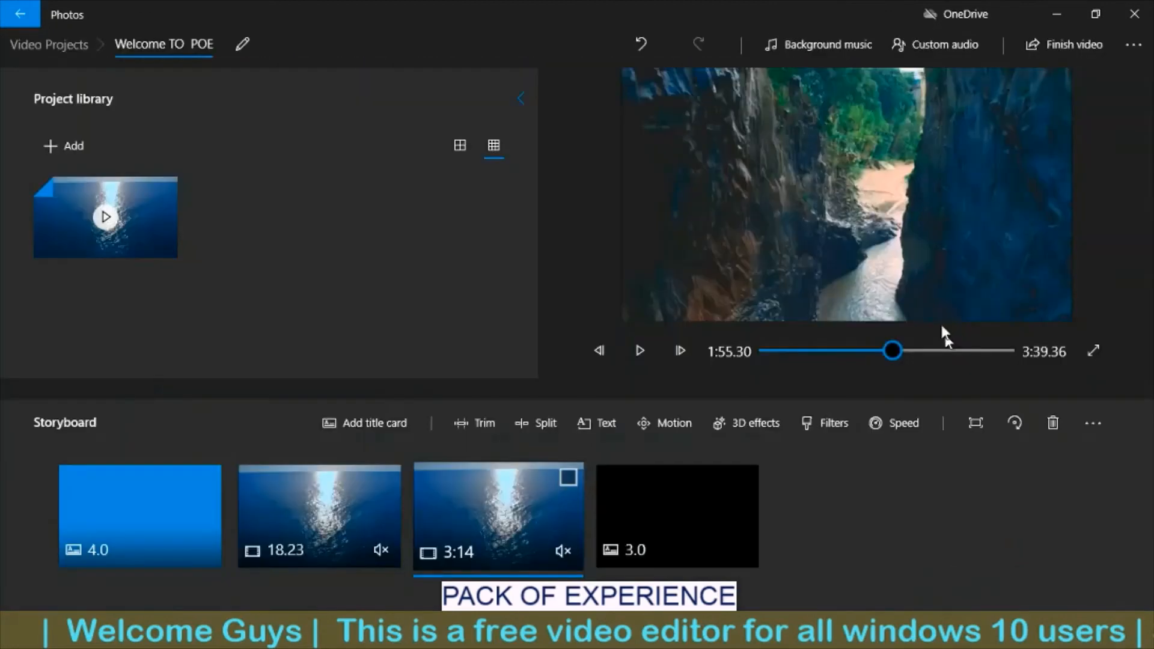
# Listen to the background tracks Come with Me, Digital Horizon, Distant Ocean and Explorer, and apply Happy Beat as the project's background music
pyautogui.click(818, 47)
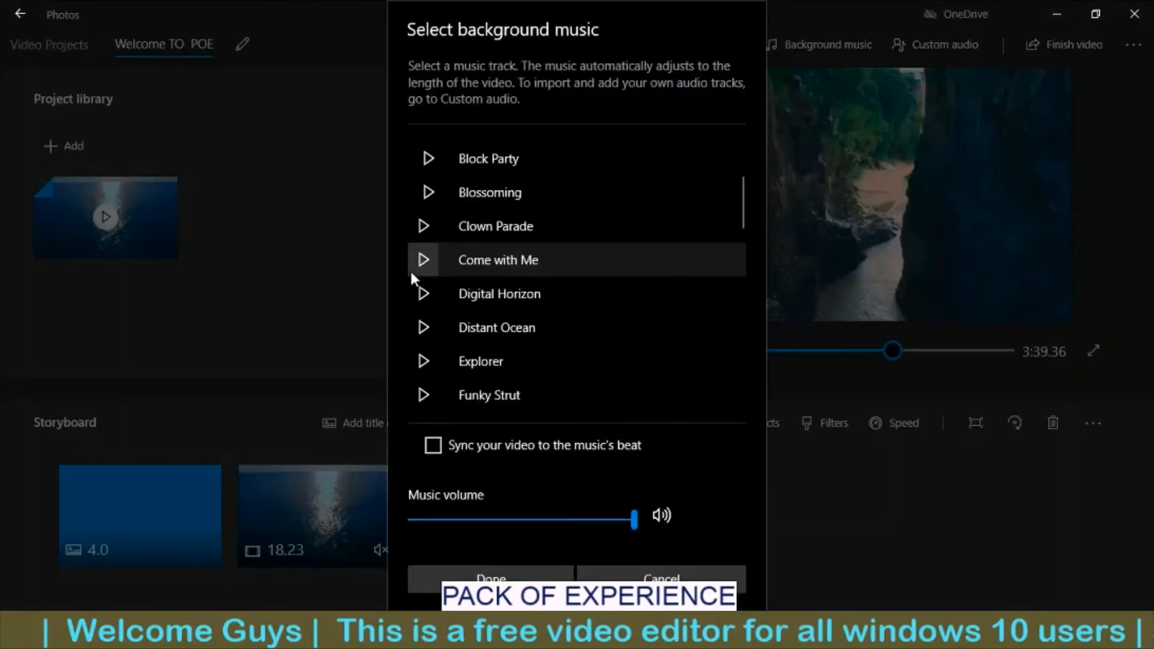
pyautogui.click(411, 271)
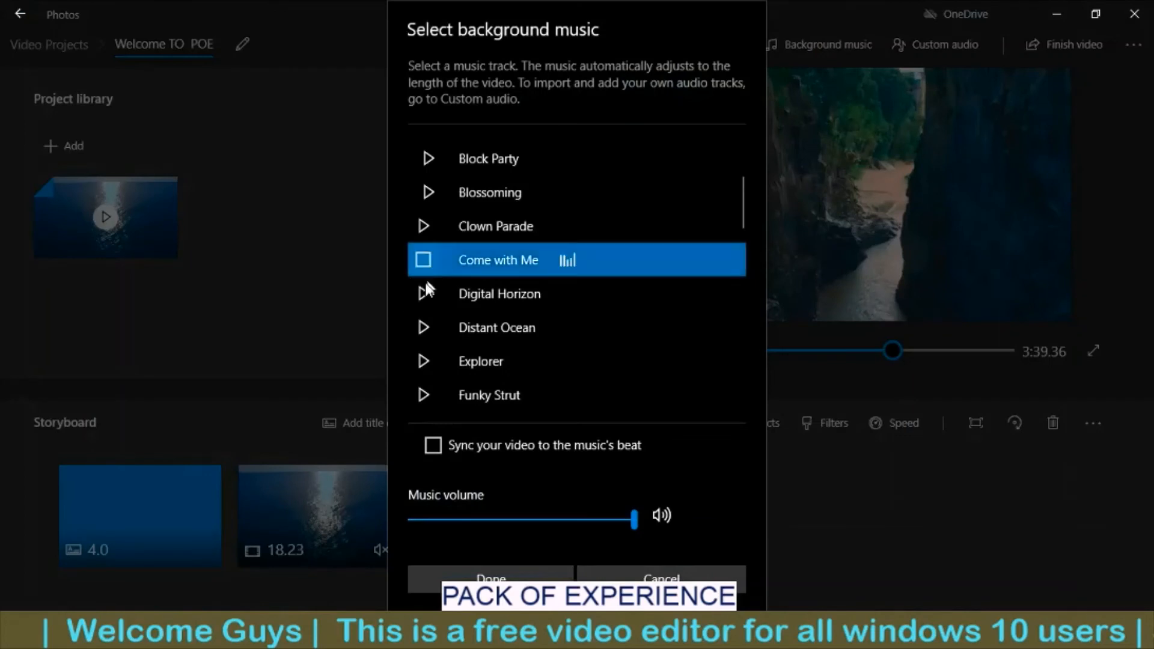
pyautogui.click(425, 283)
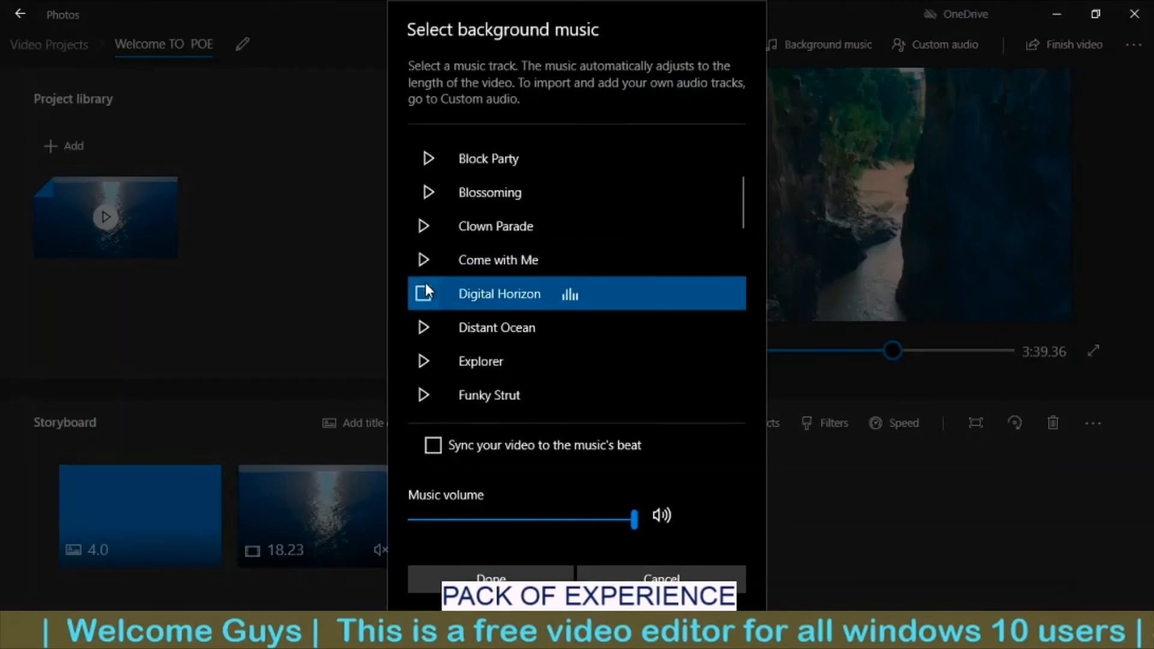
pyautogui.click(434, 329)
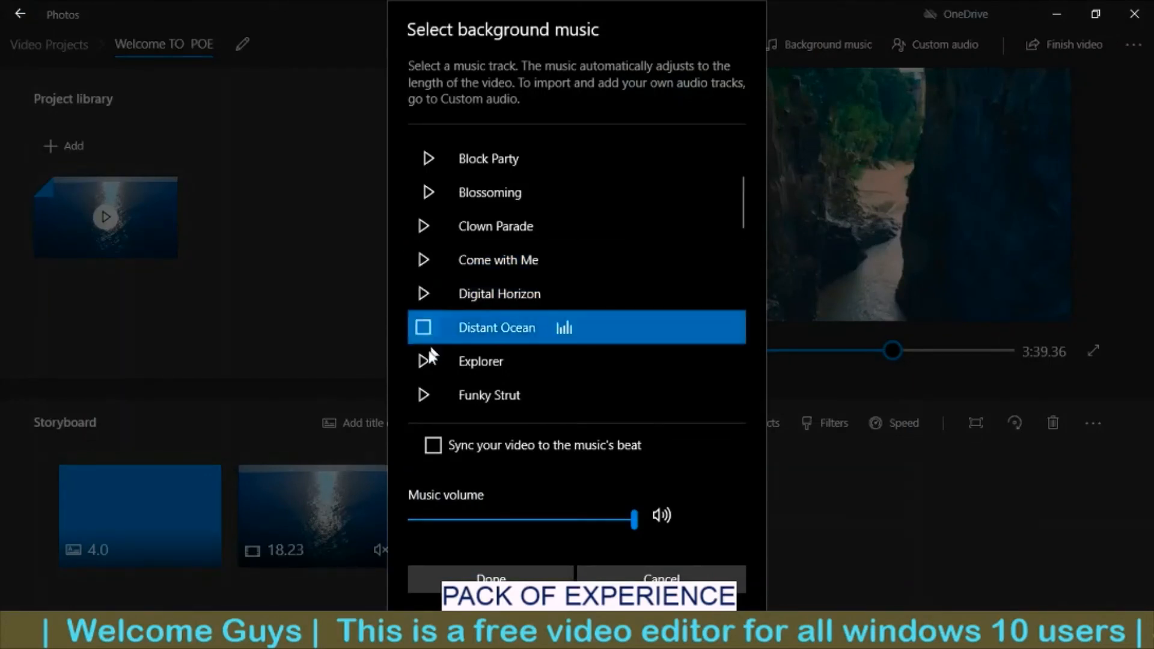
pyautogui.click(425, 358)
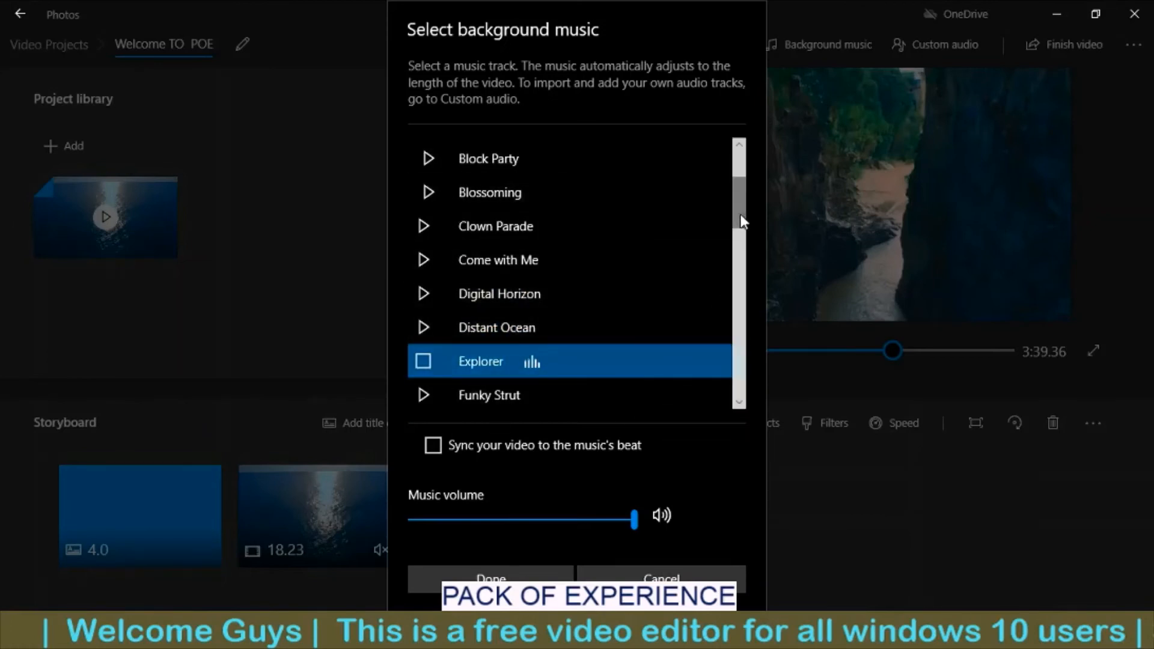
pyautogui.scroll(-3, 741, 214)
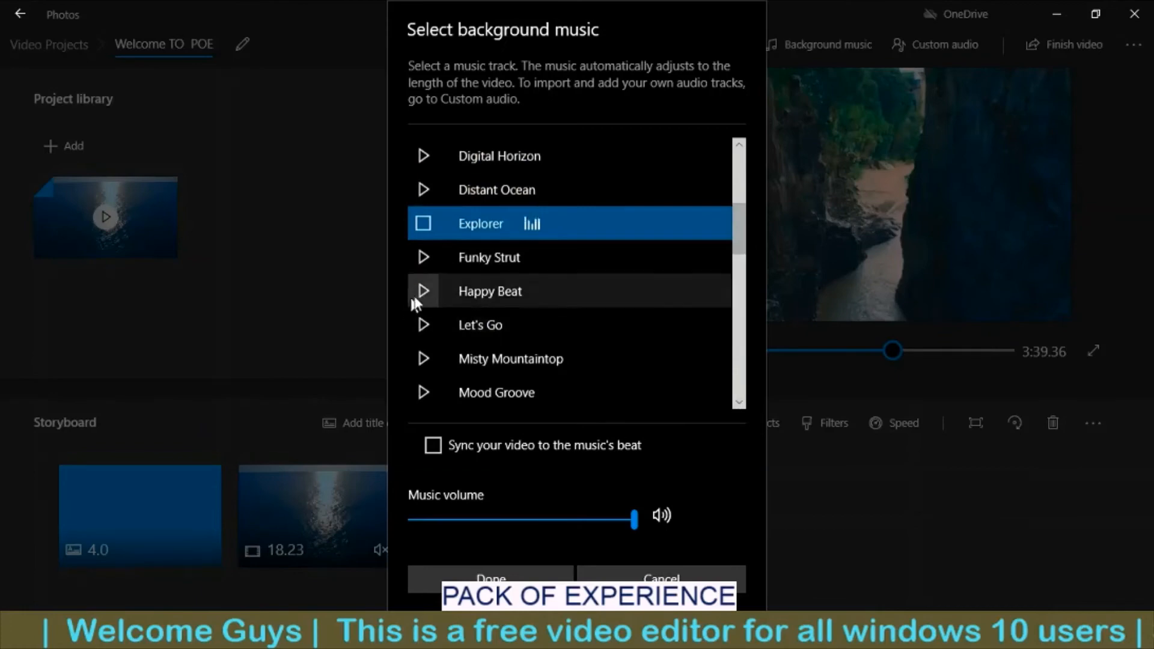
pyautogui.click(420, 295)
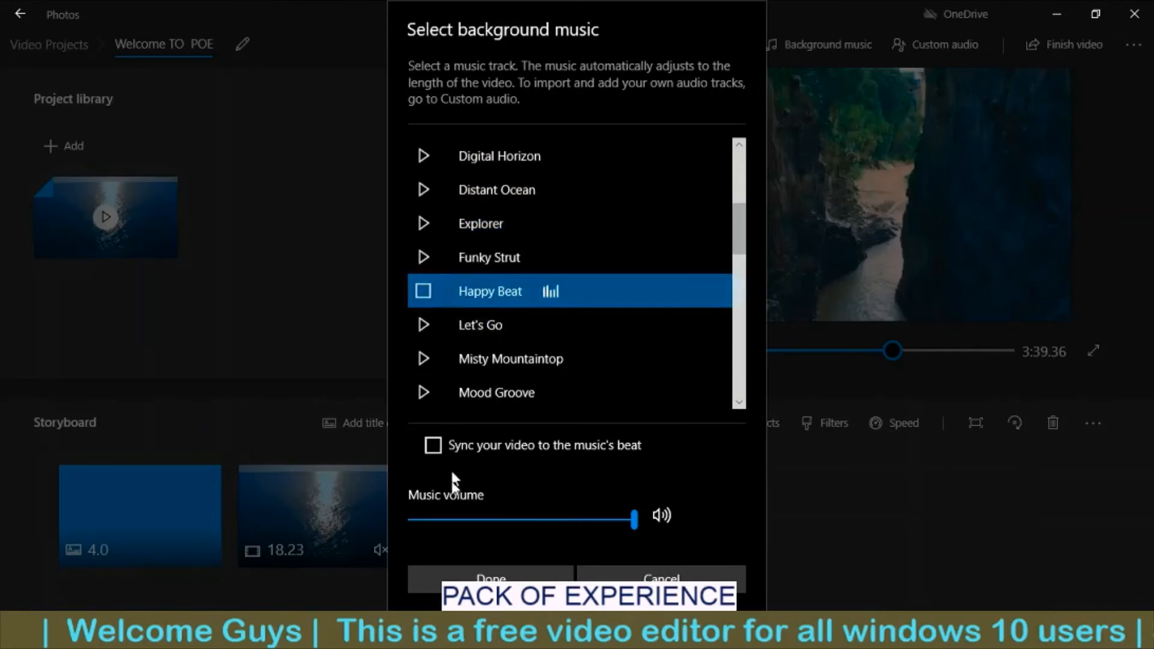
pyautogui.click(466, 574)
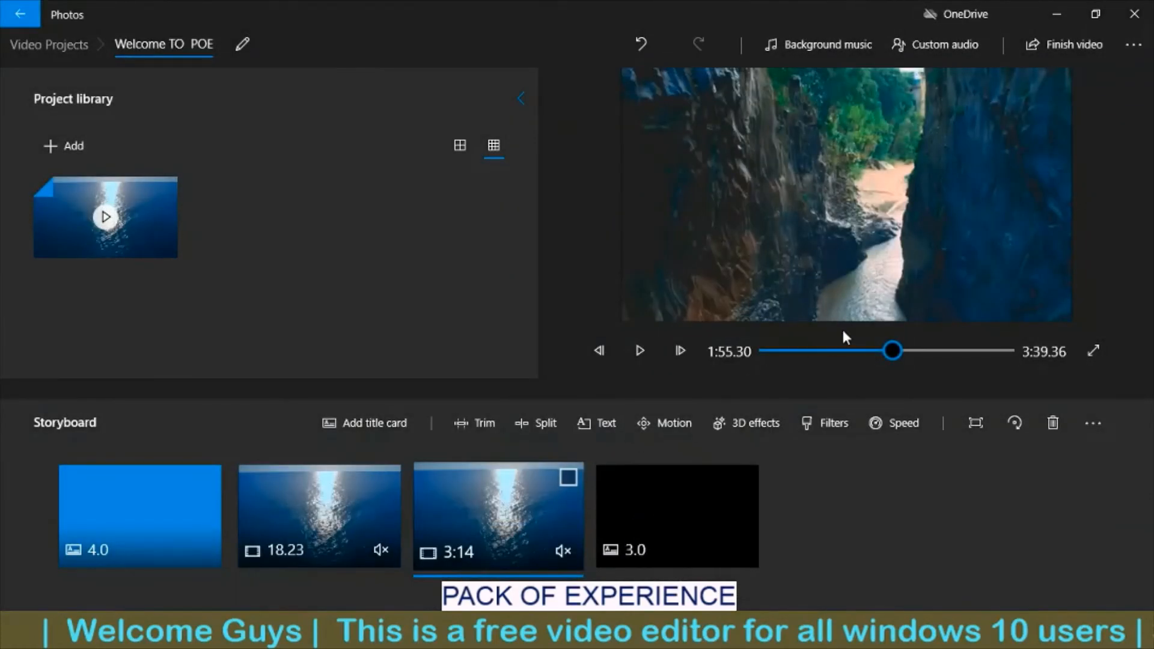
# Play the video from several points along the timeline to check how the background music sounds with the clips
pyautogui.click(838, 343)
pyautogui.press('space')
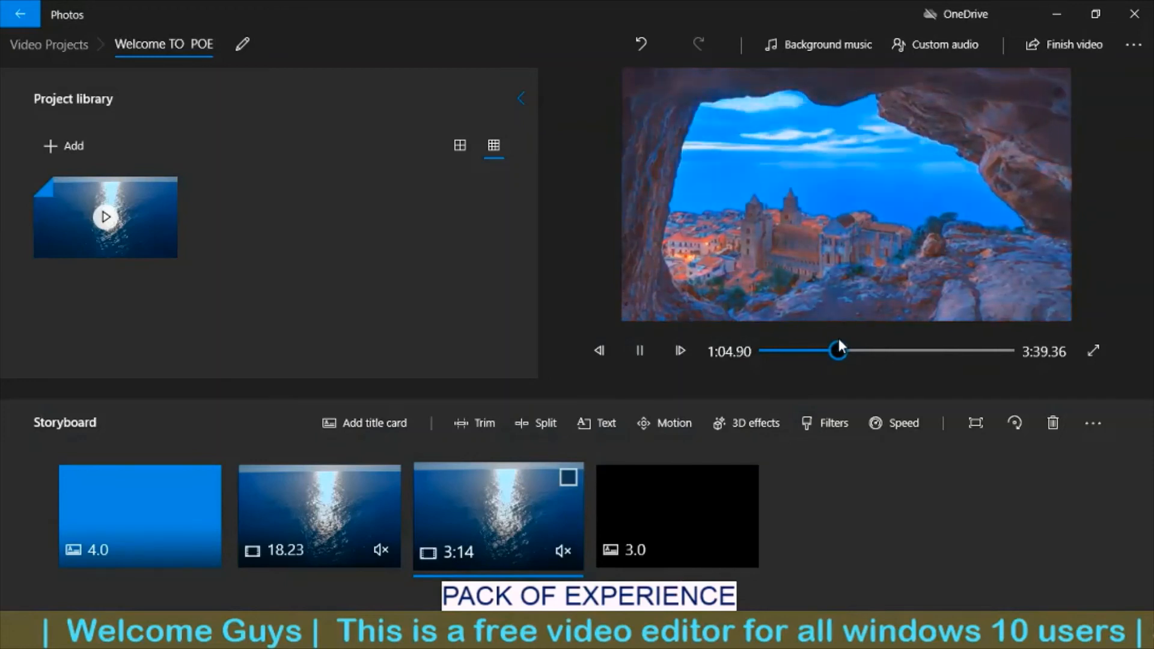
pyautogui.click(918, 351)
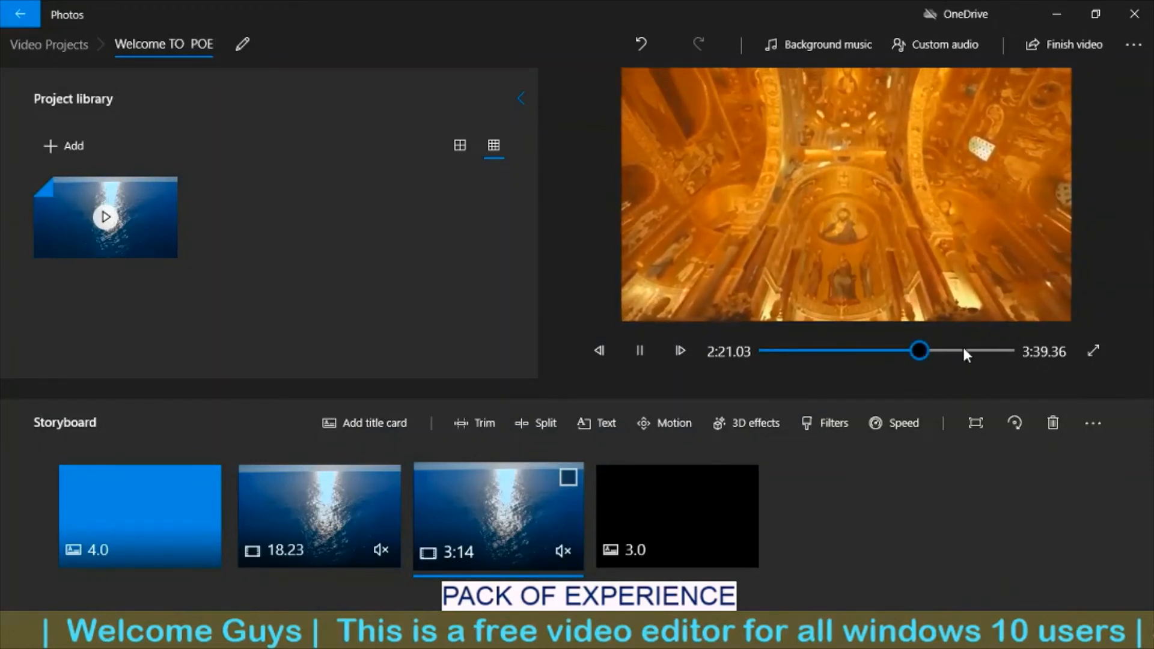
pyautogui.click(966, 354)
pyautogui.click(933, 352)
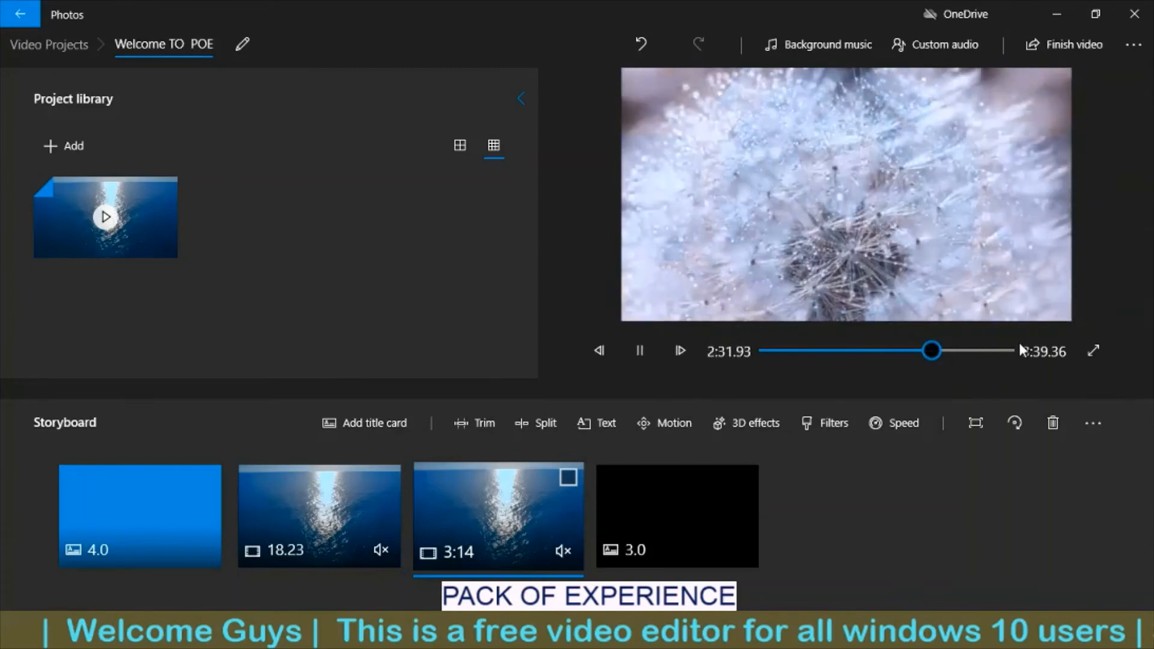
pyautogui.moveTo(977, 351); pyautogui.dragTo(873, 351)
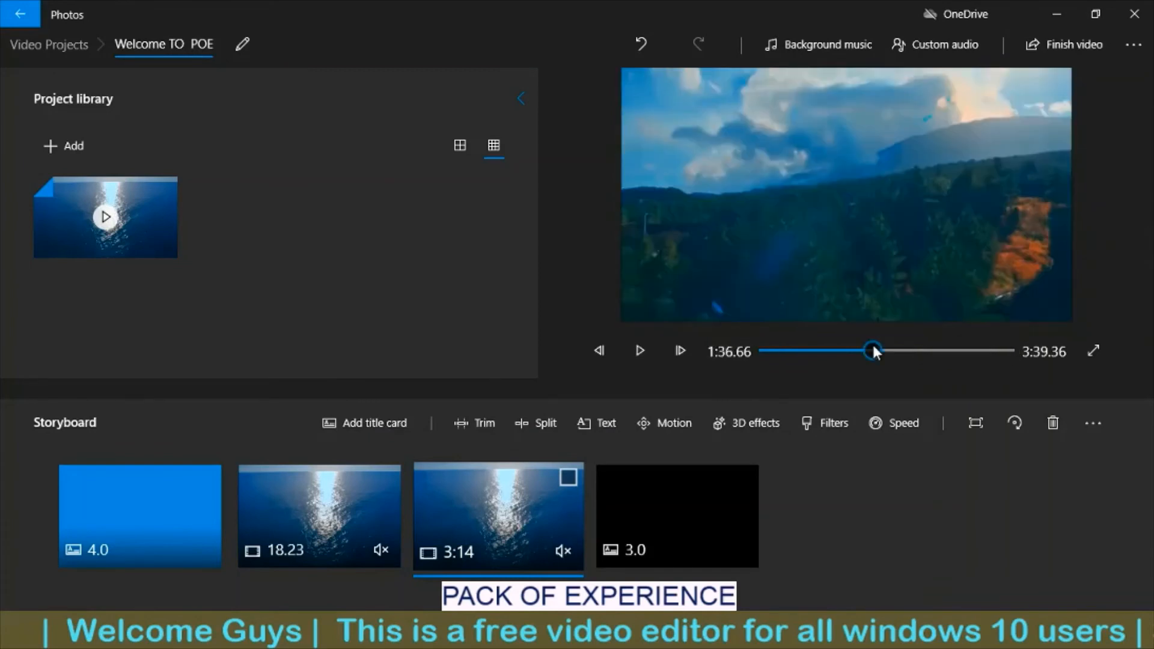
pyautogui.click(805, 352)
pyautogui.click(847, 353)
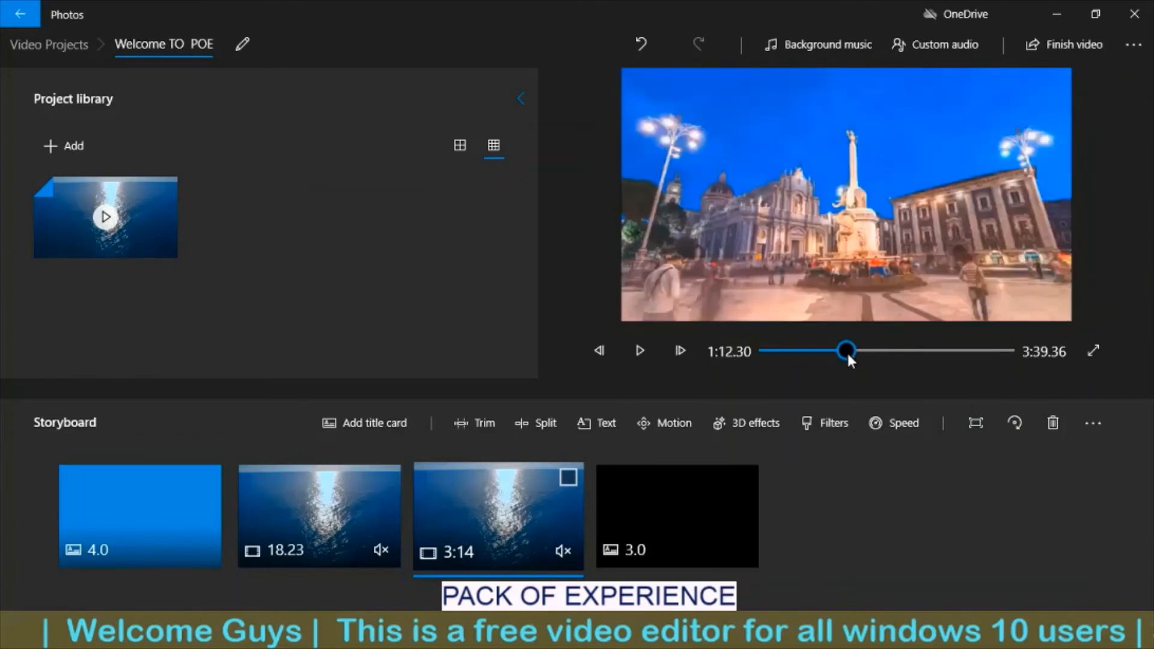
pyautogui.click(888, 353)
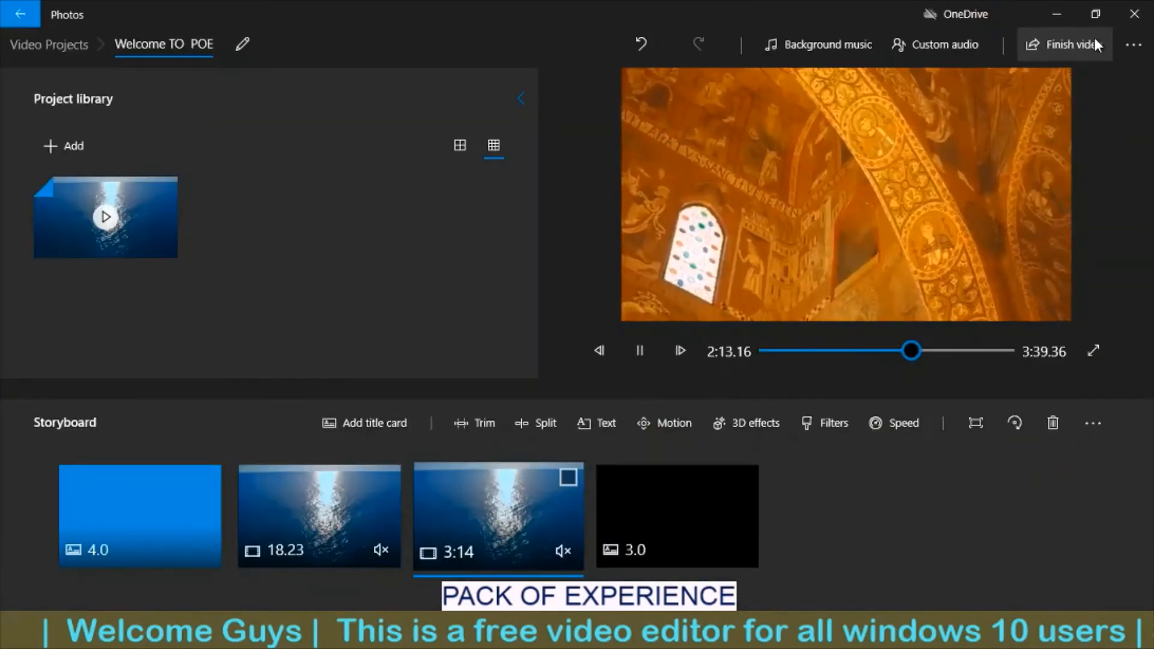
# Set up finishing the video, try Medium 720p, choose High 1080p quality and check the hardware-accelerated encoding option
pyautogui.click(1070, 44)
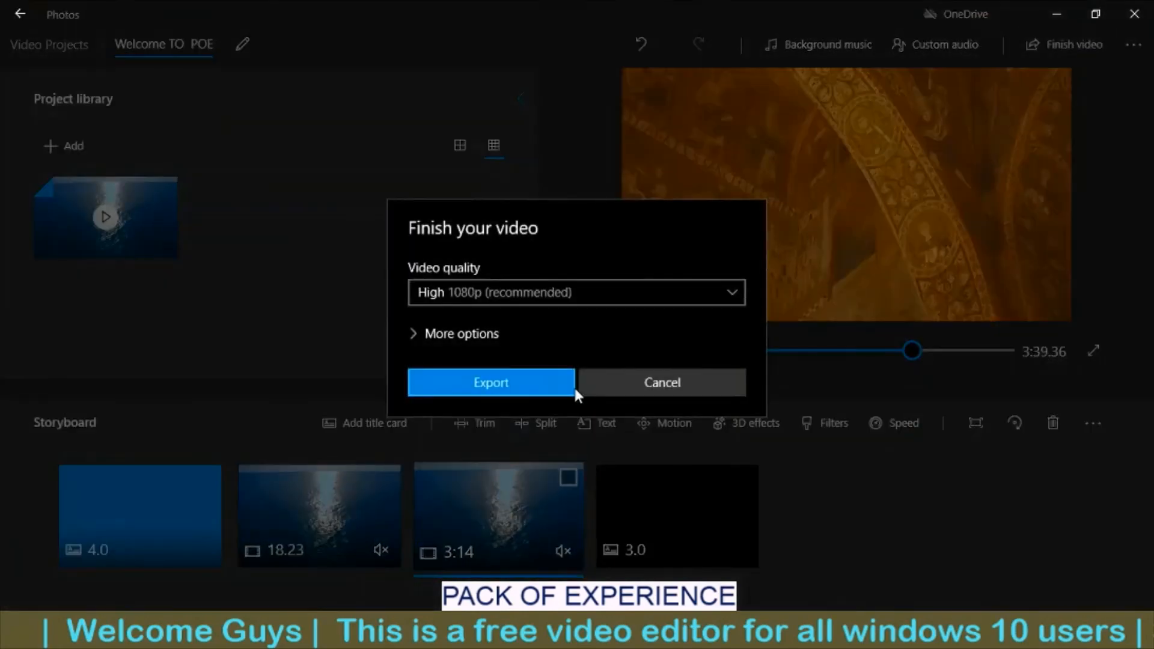
pyautogui.click(634, 301)
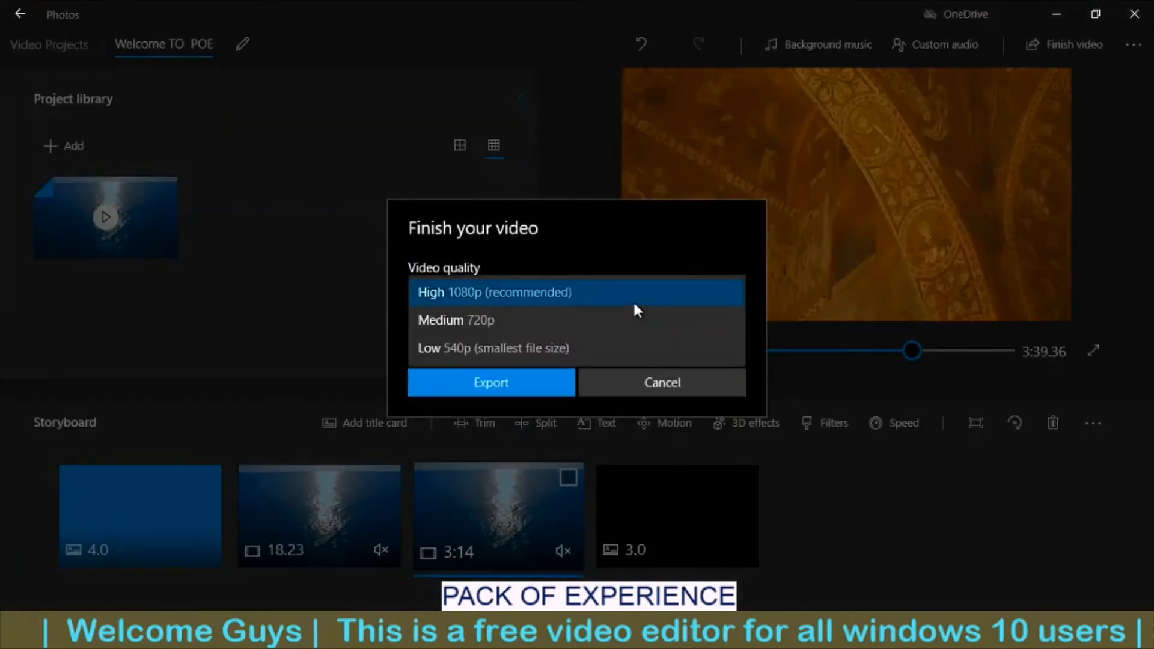
pyautogui.click(578, 322)
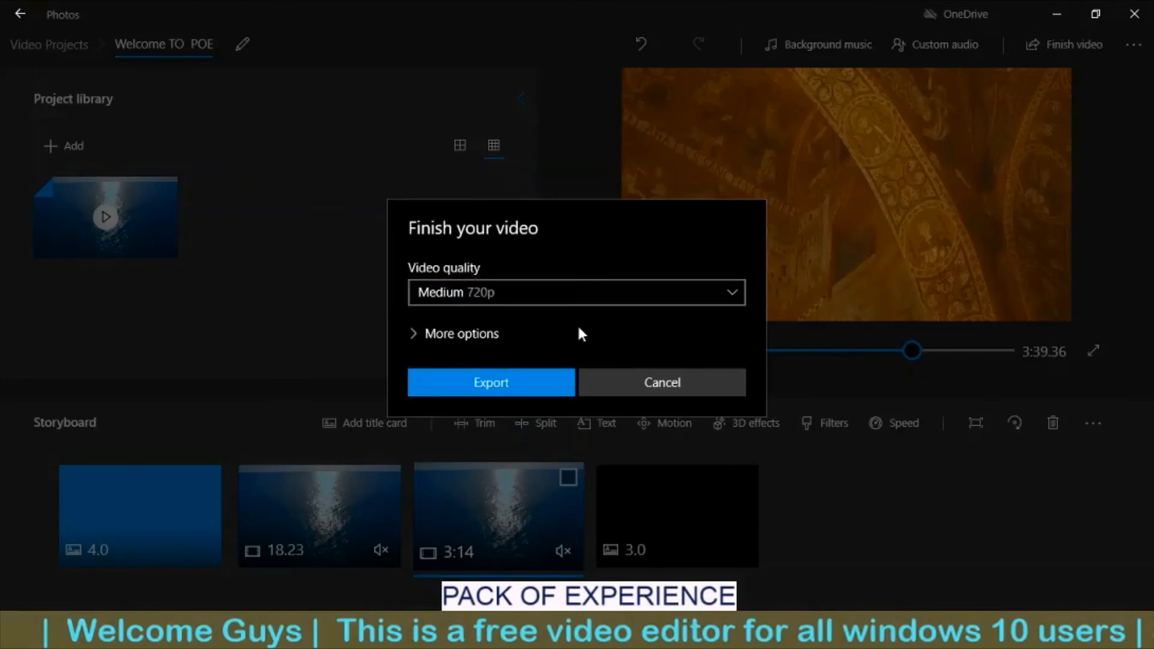
pyautogui.click(589, 301)
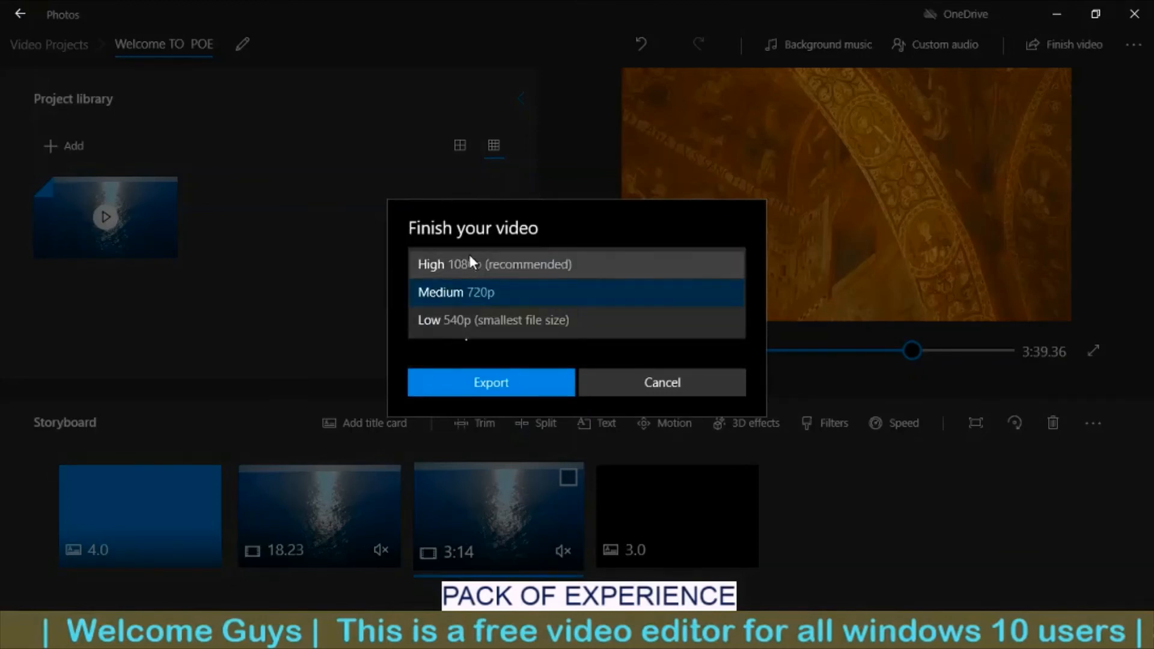
pyautogui.click(603, 270)
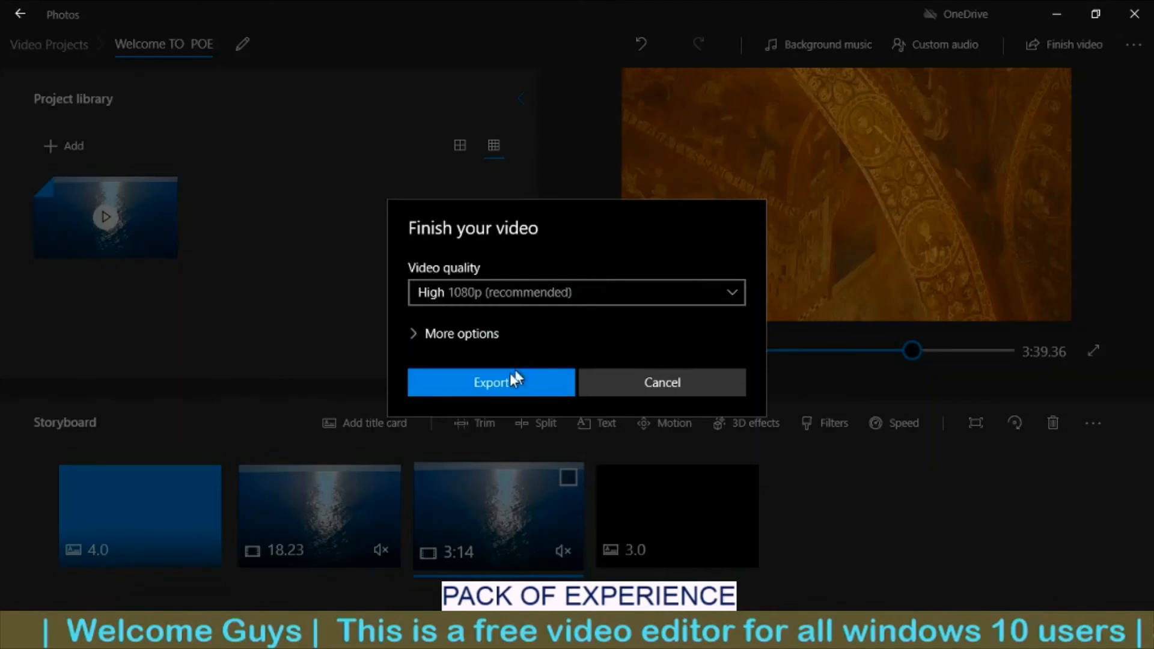
pyautogui.click(418, 331)
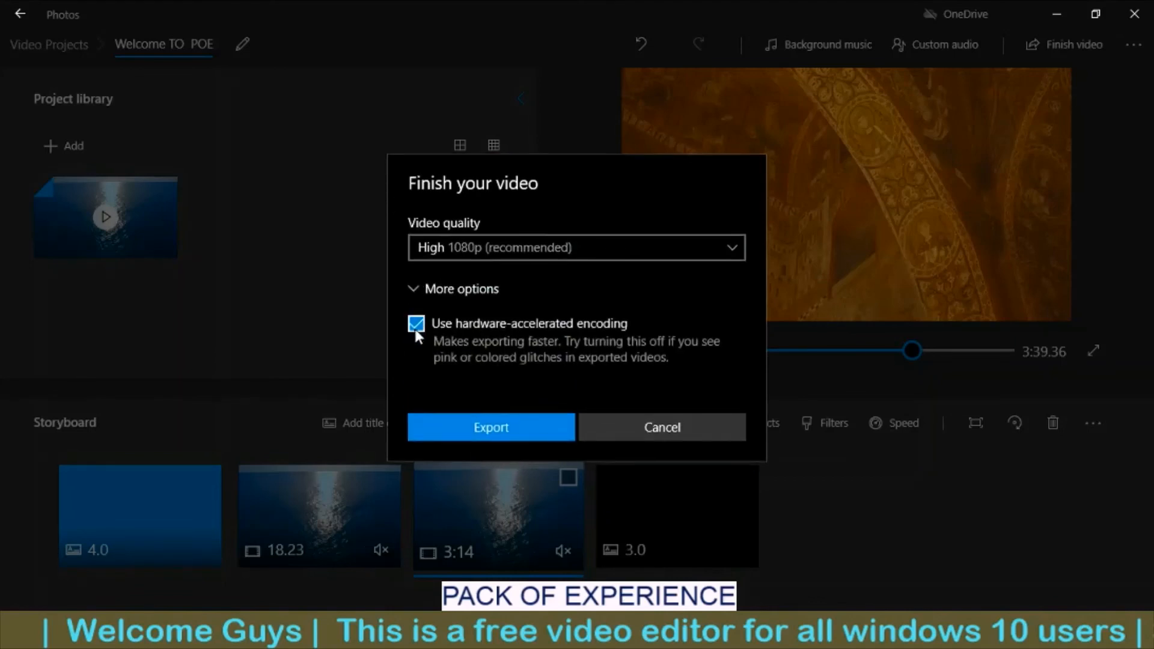
pyautogui.click(410, 287)
# Export the video to the Desktop as "Welcome TO POE", replacing the existing file of that name
pyautogui.click(523, 389)
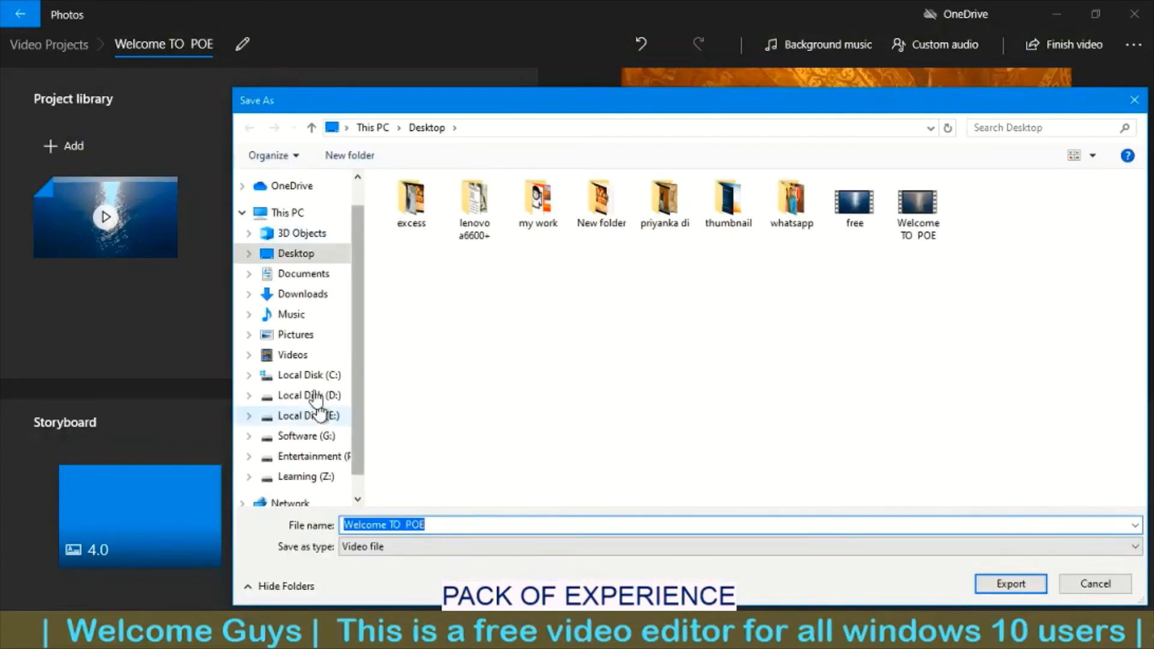
pyautogui.click(987, 586)
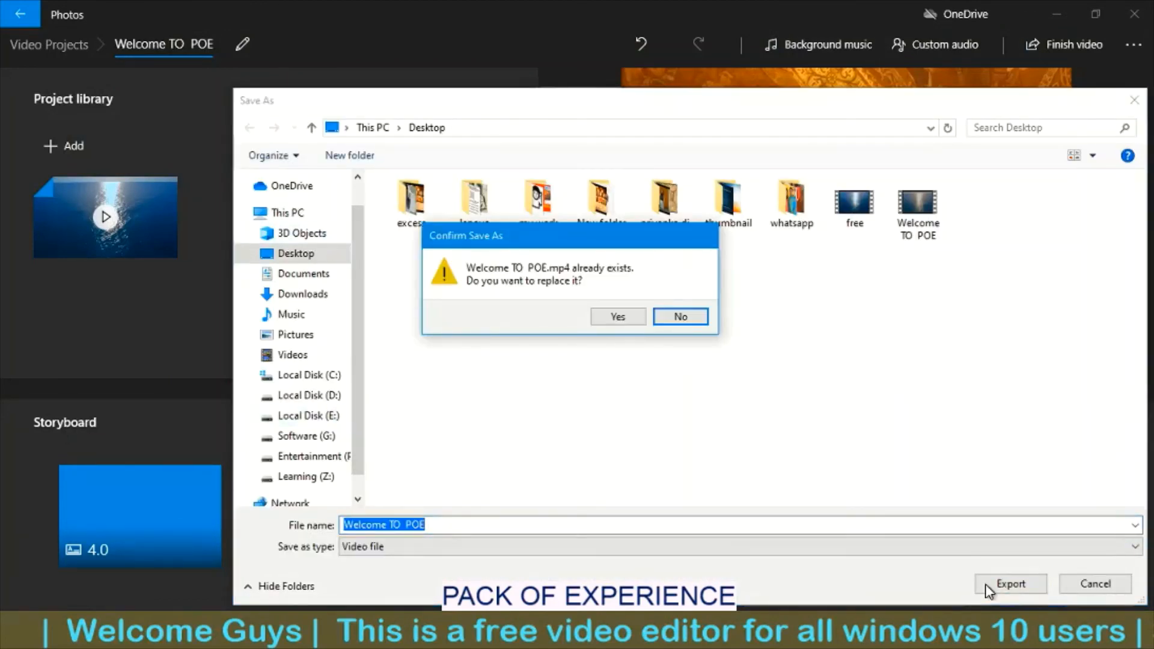
pyautogui.click(634, 321)
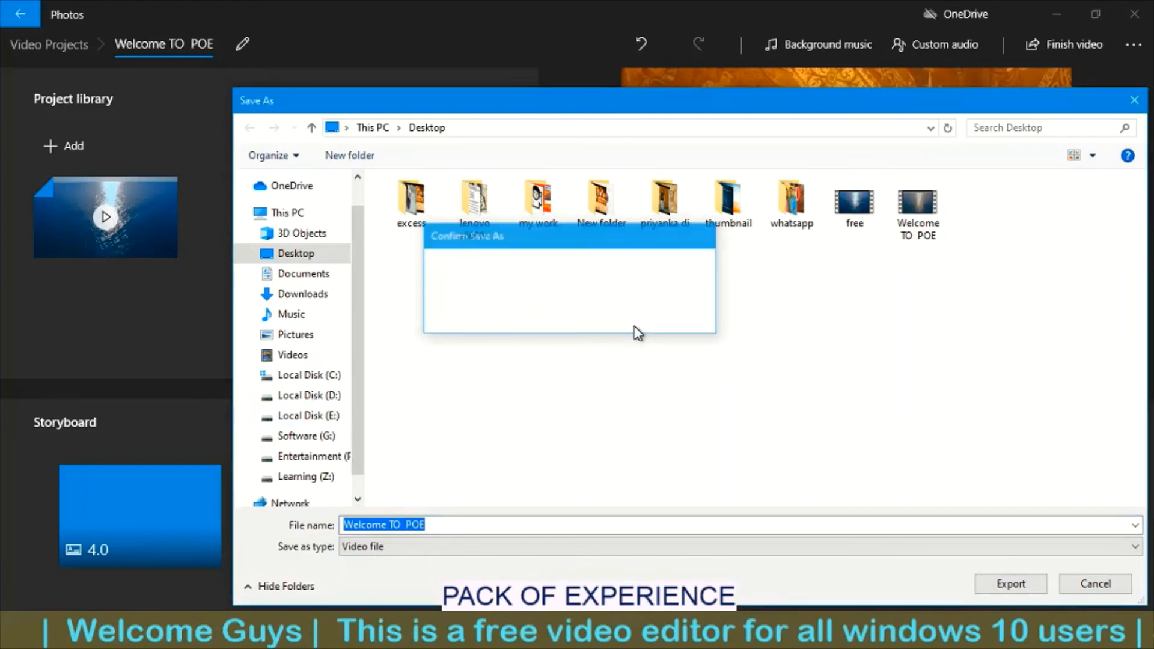